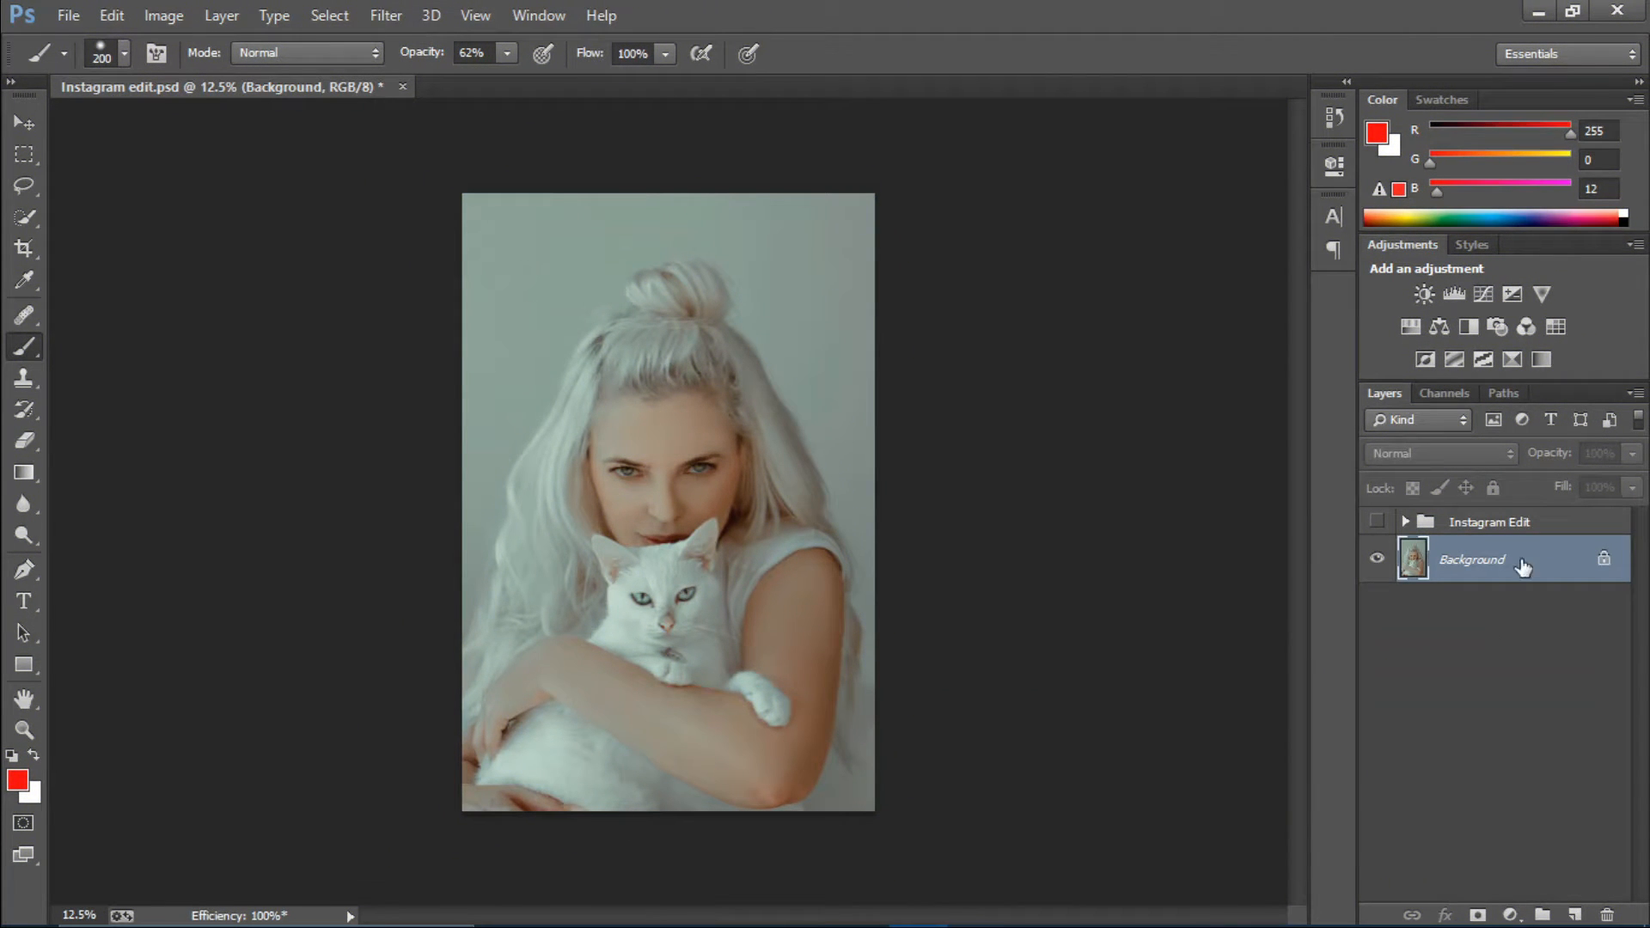
Step: Duplicate the Background layer and set the copy's blend mode to Linear Light
key(ctrl+j)
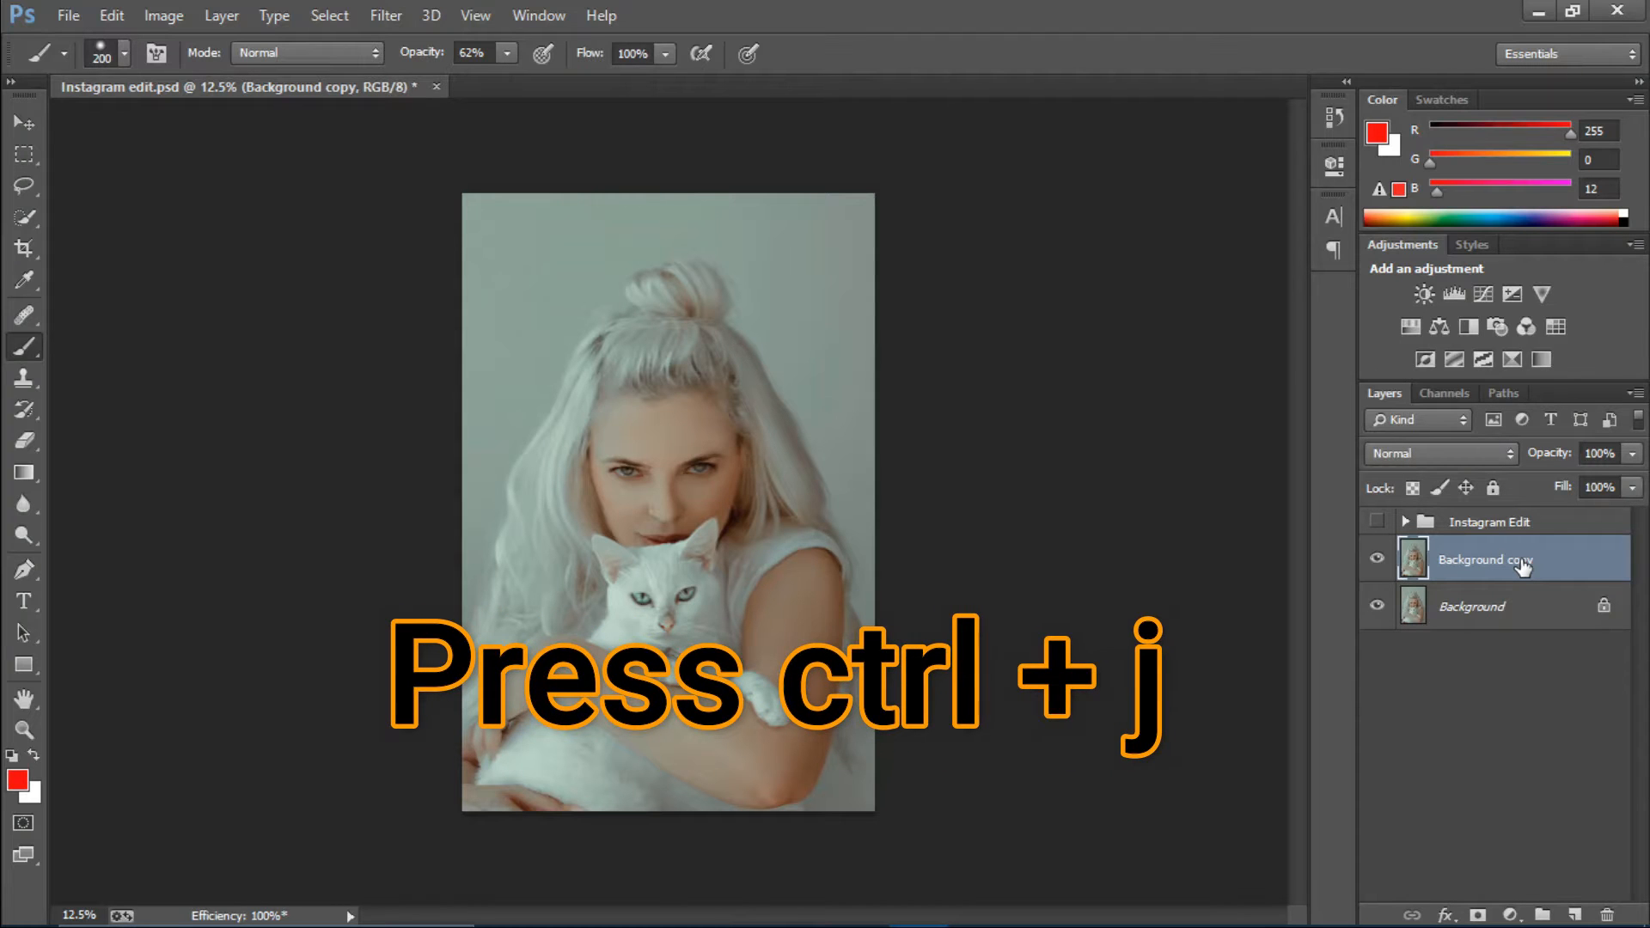
click(1444, 453)
click(1407, 379)
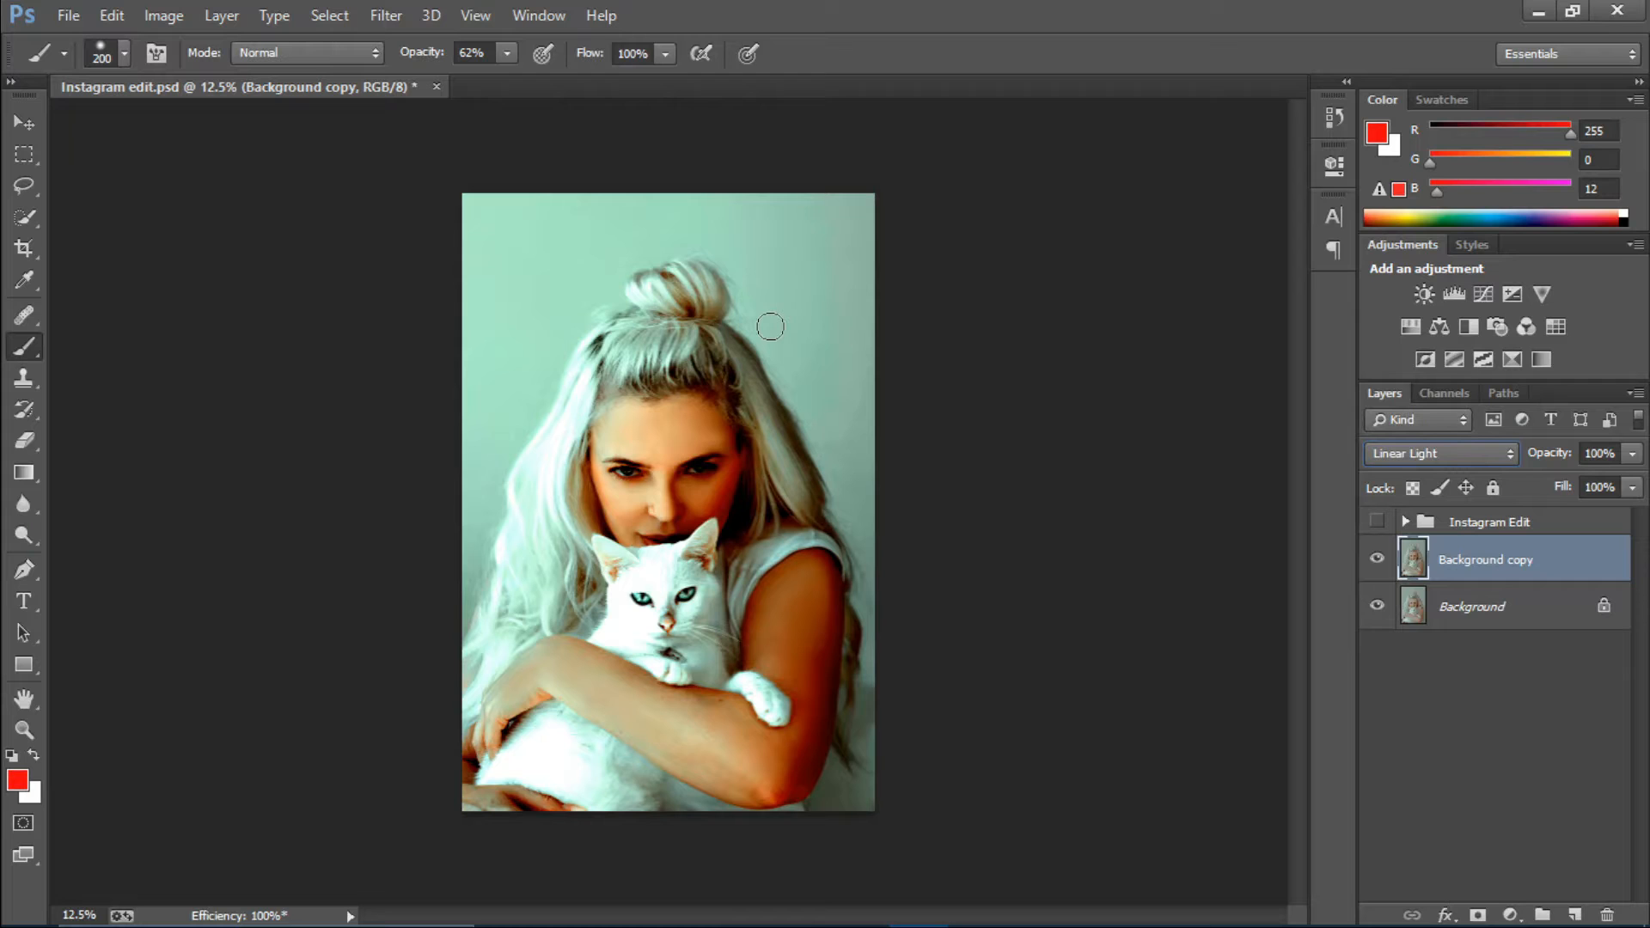
Step: Apply a High Pass filter with a radius of 3.3 pixels to the Background copy layer
click(386, 16)
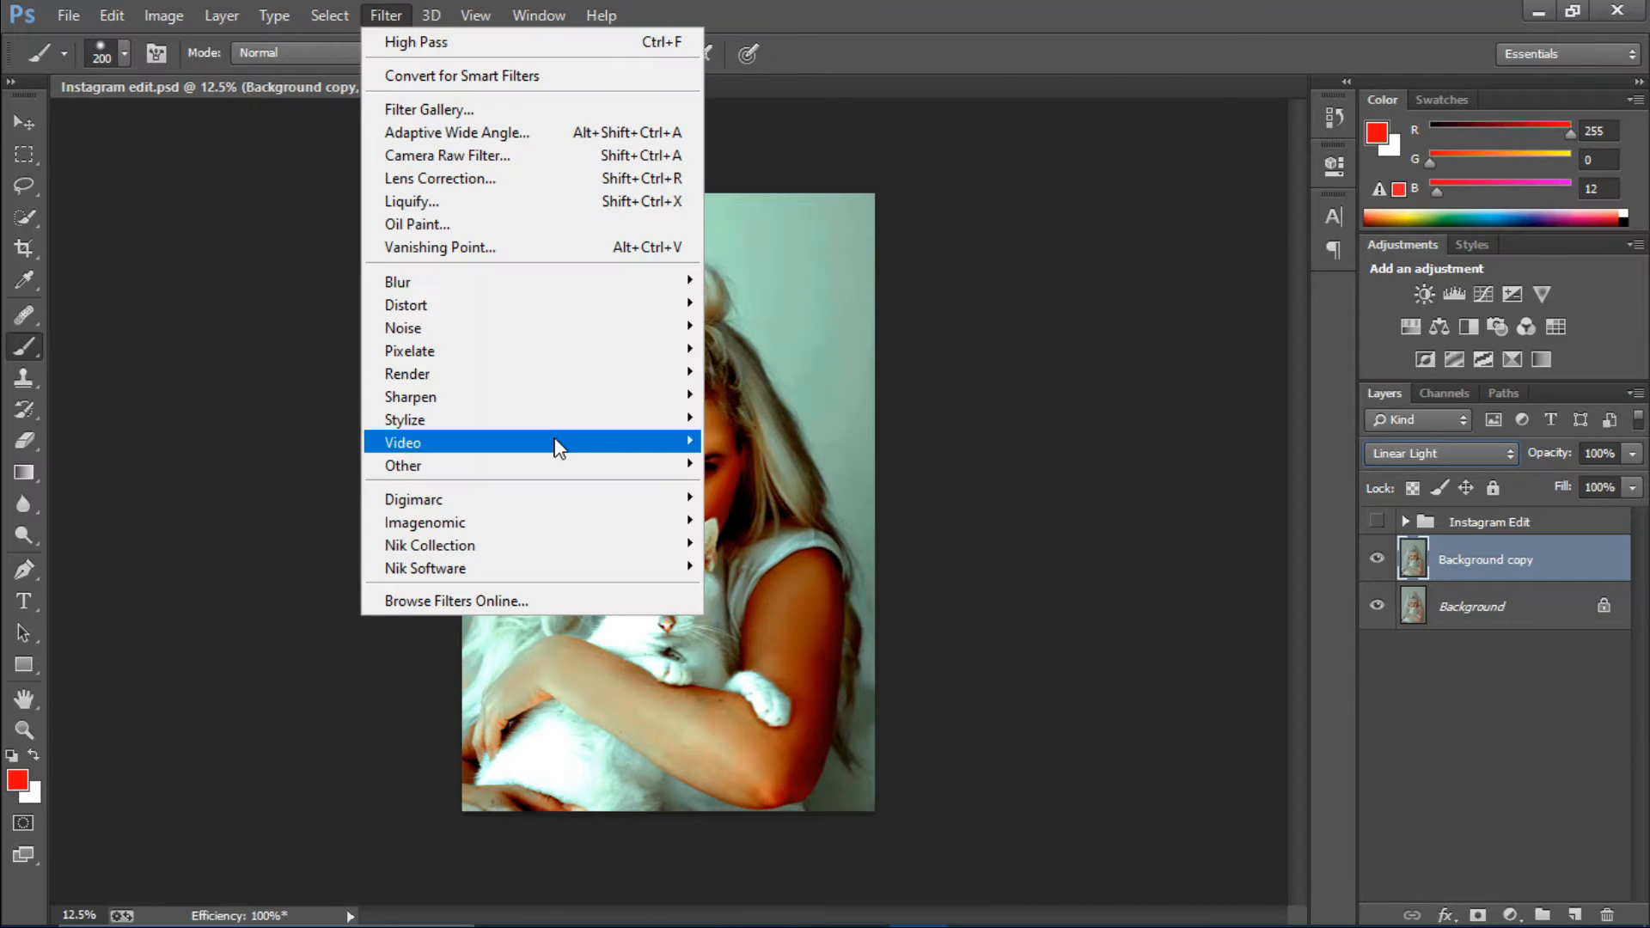
mouse_move(670, 465)
click(773, 486)
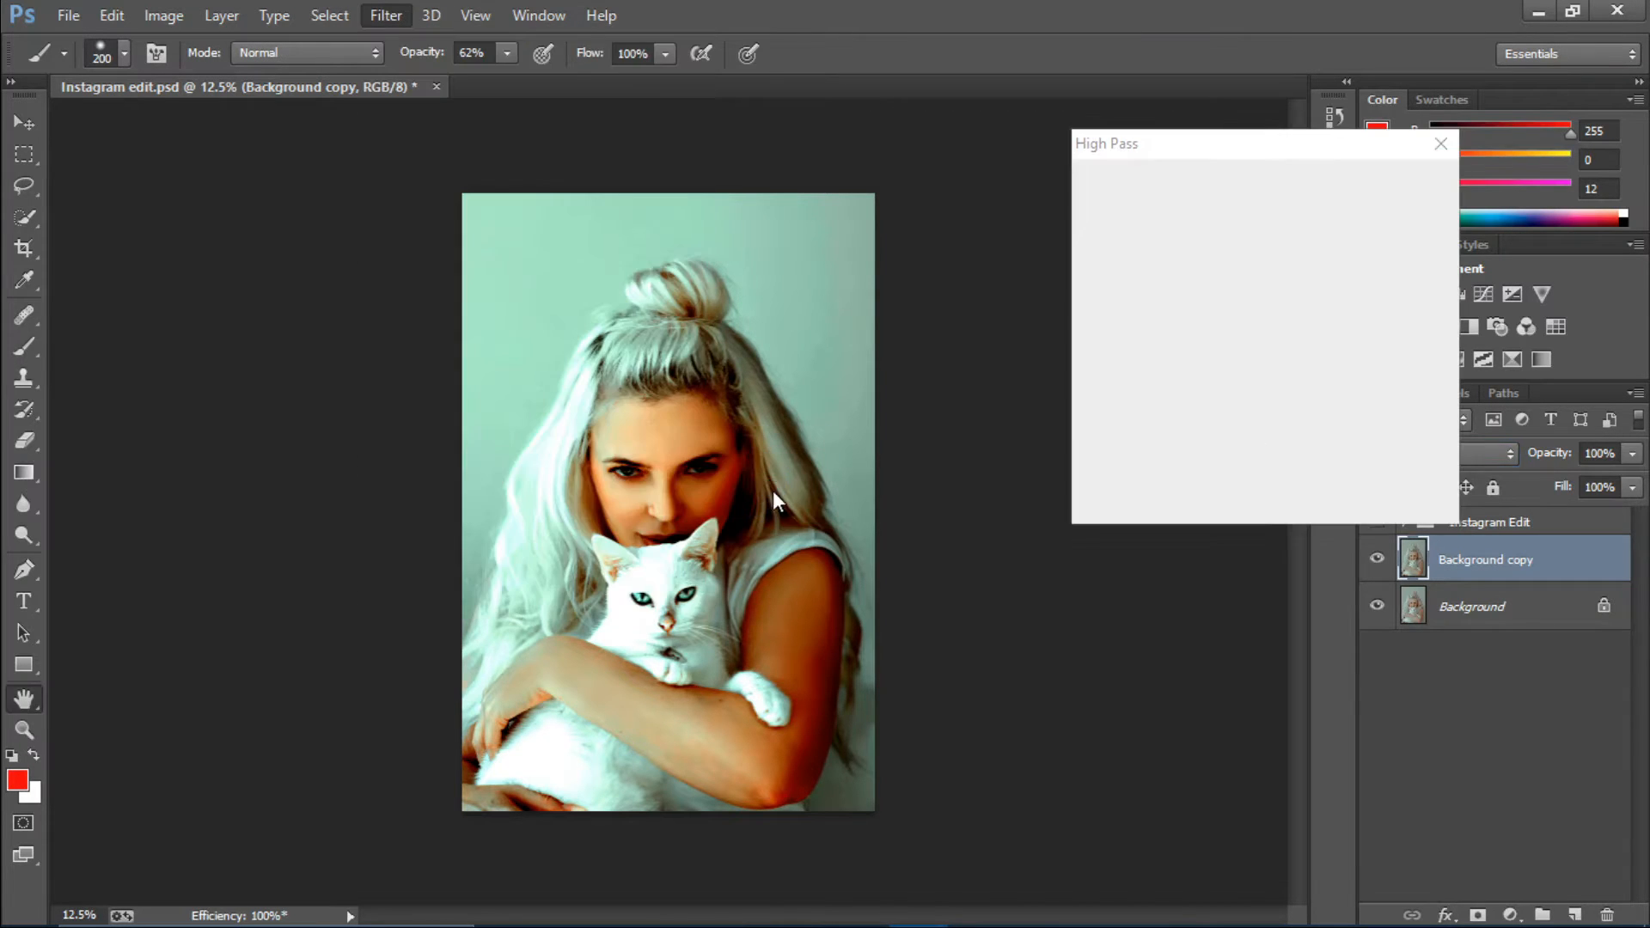
drag(1080, 513, 1123, 510)
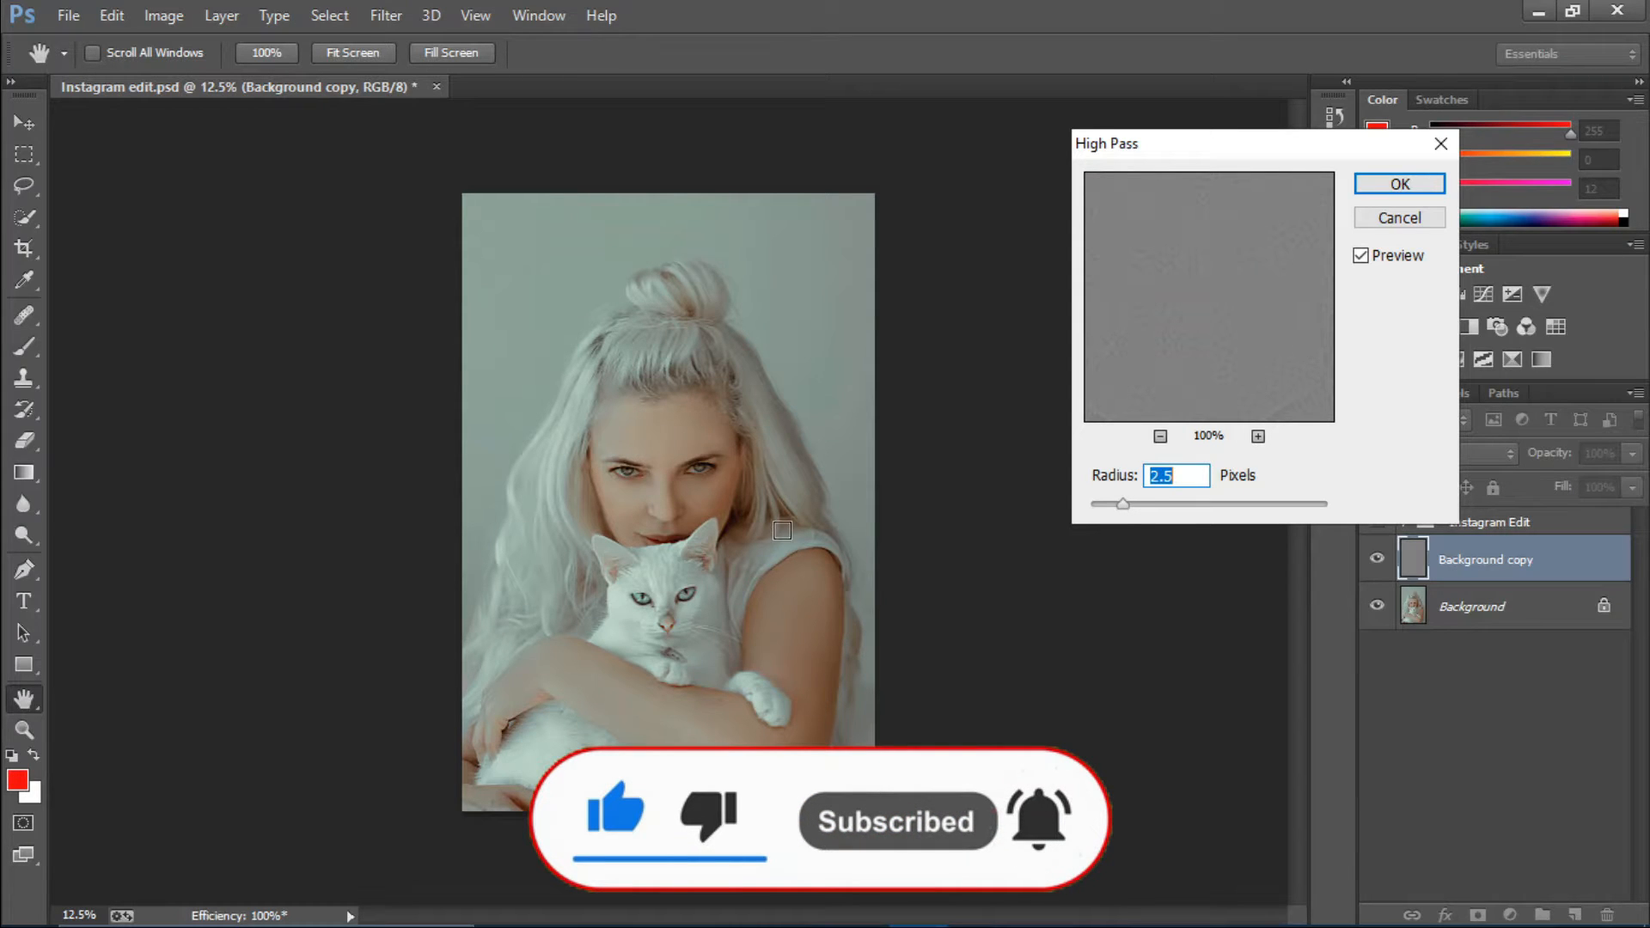
click(1130, 507)
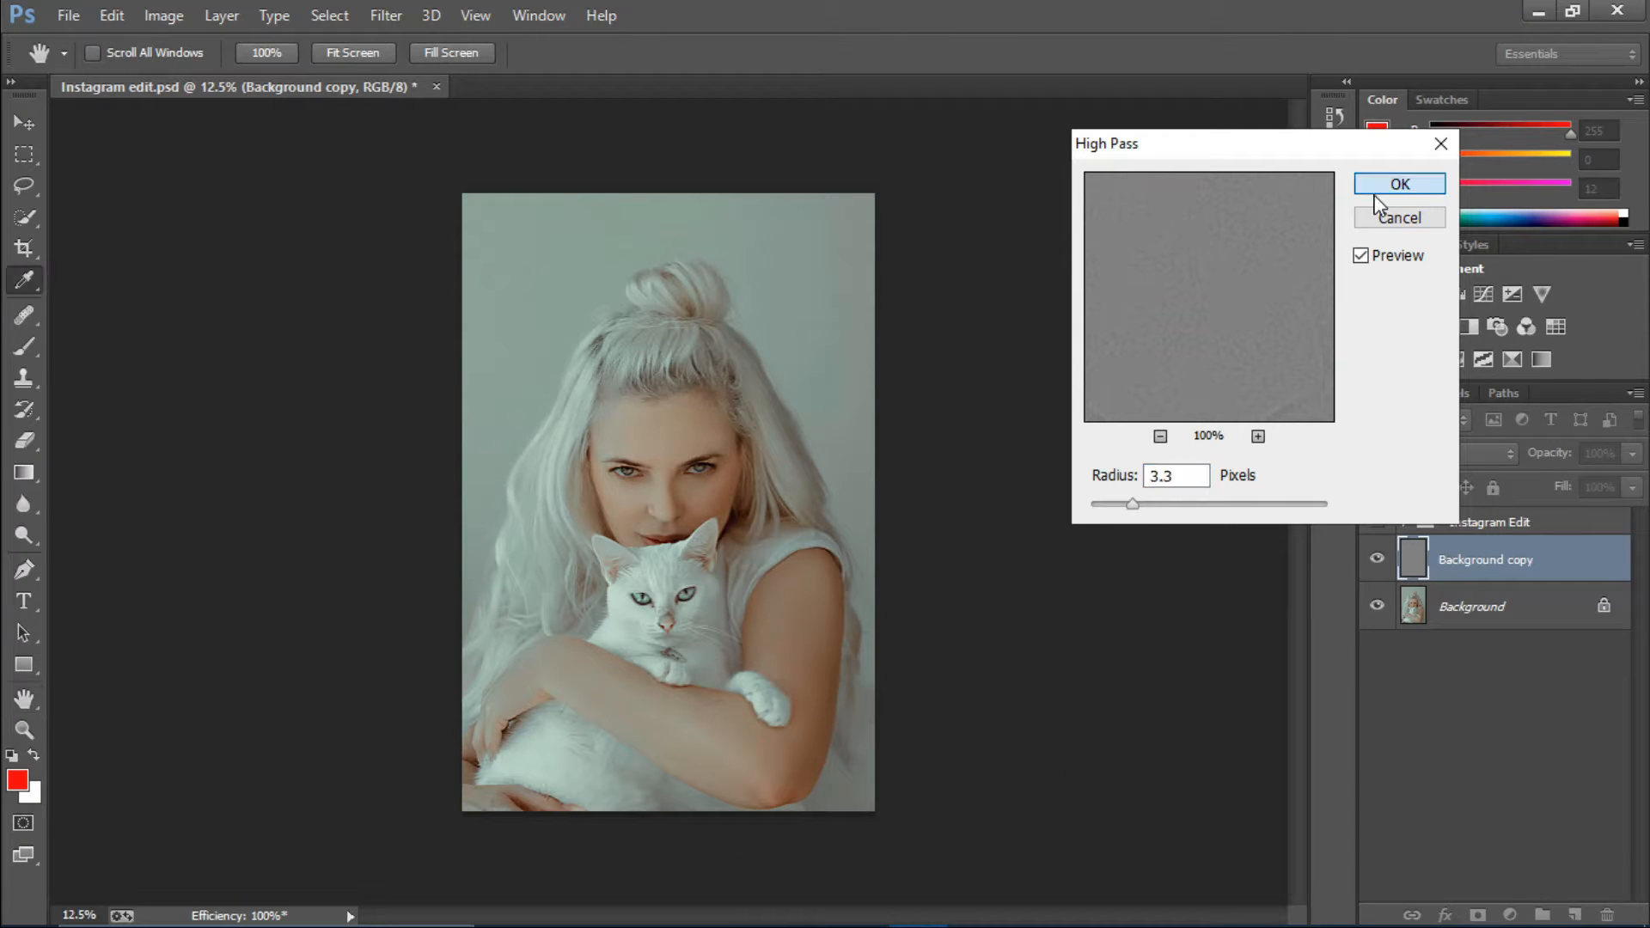
click(1399, 183)
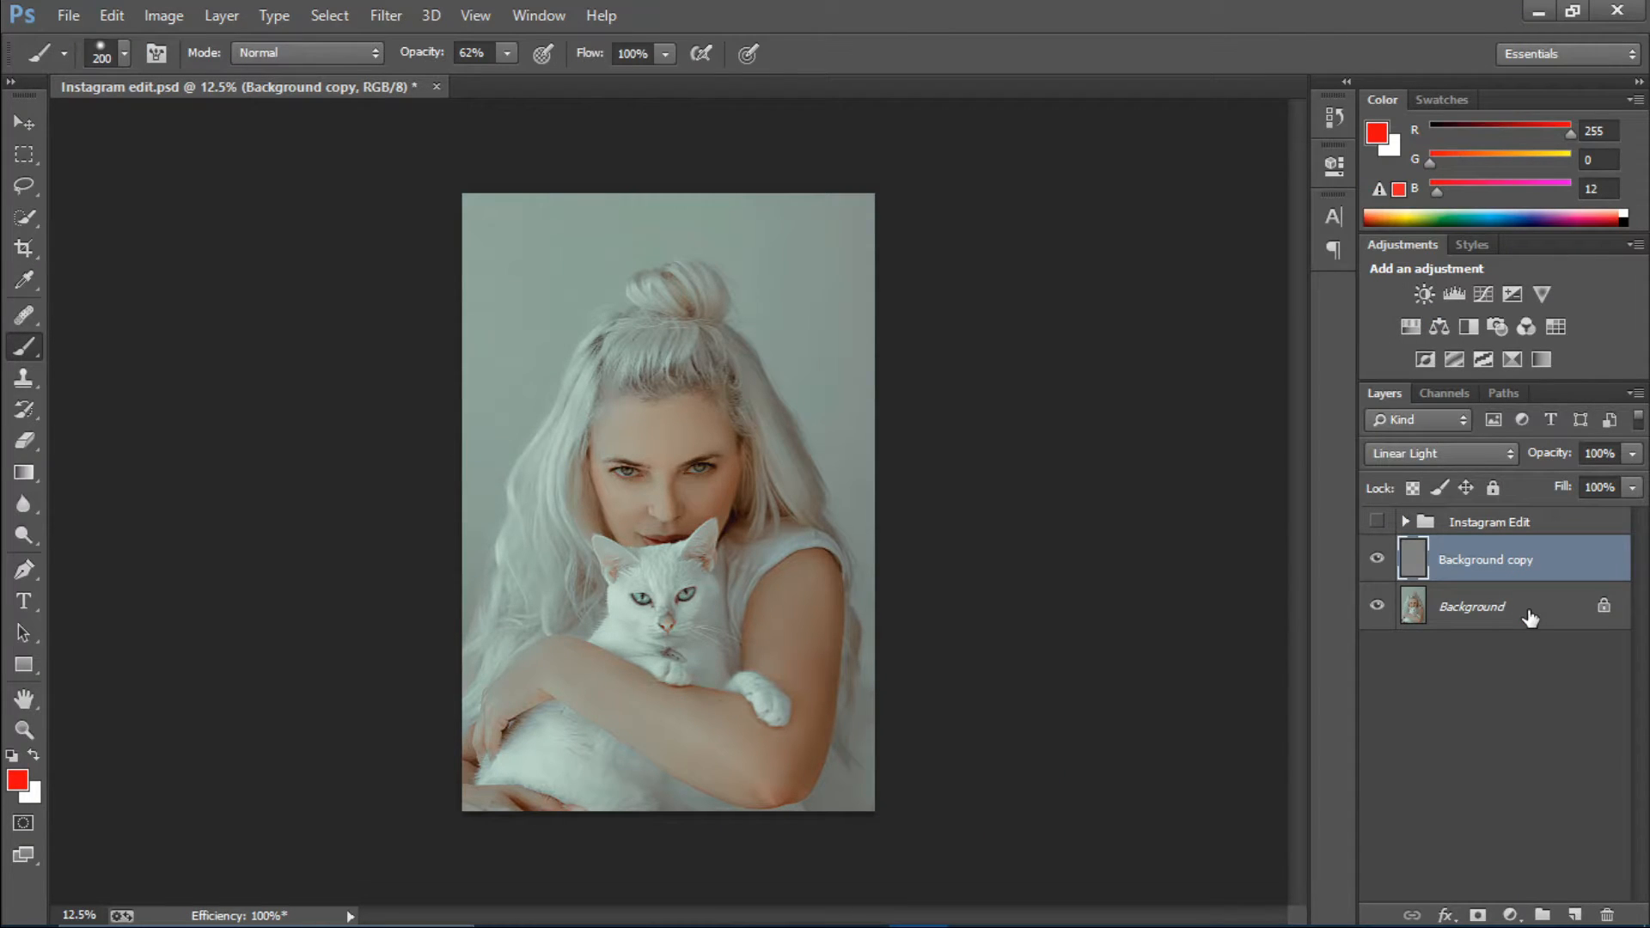
Step: Add a black layer mask to the Background copy layer and set the foreground color to white (ffffff)
alt+click(1477, 915)
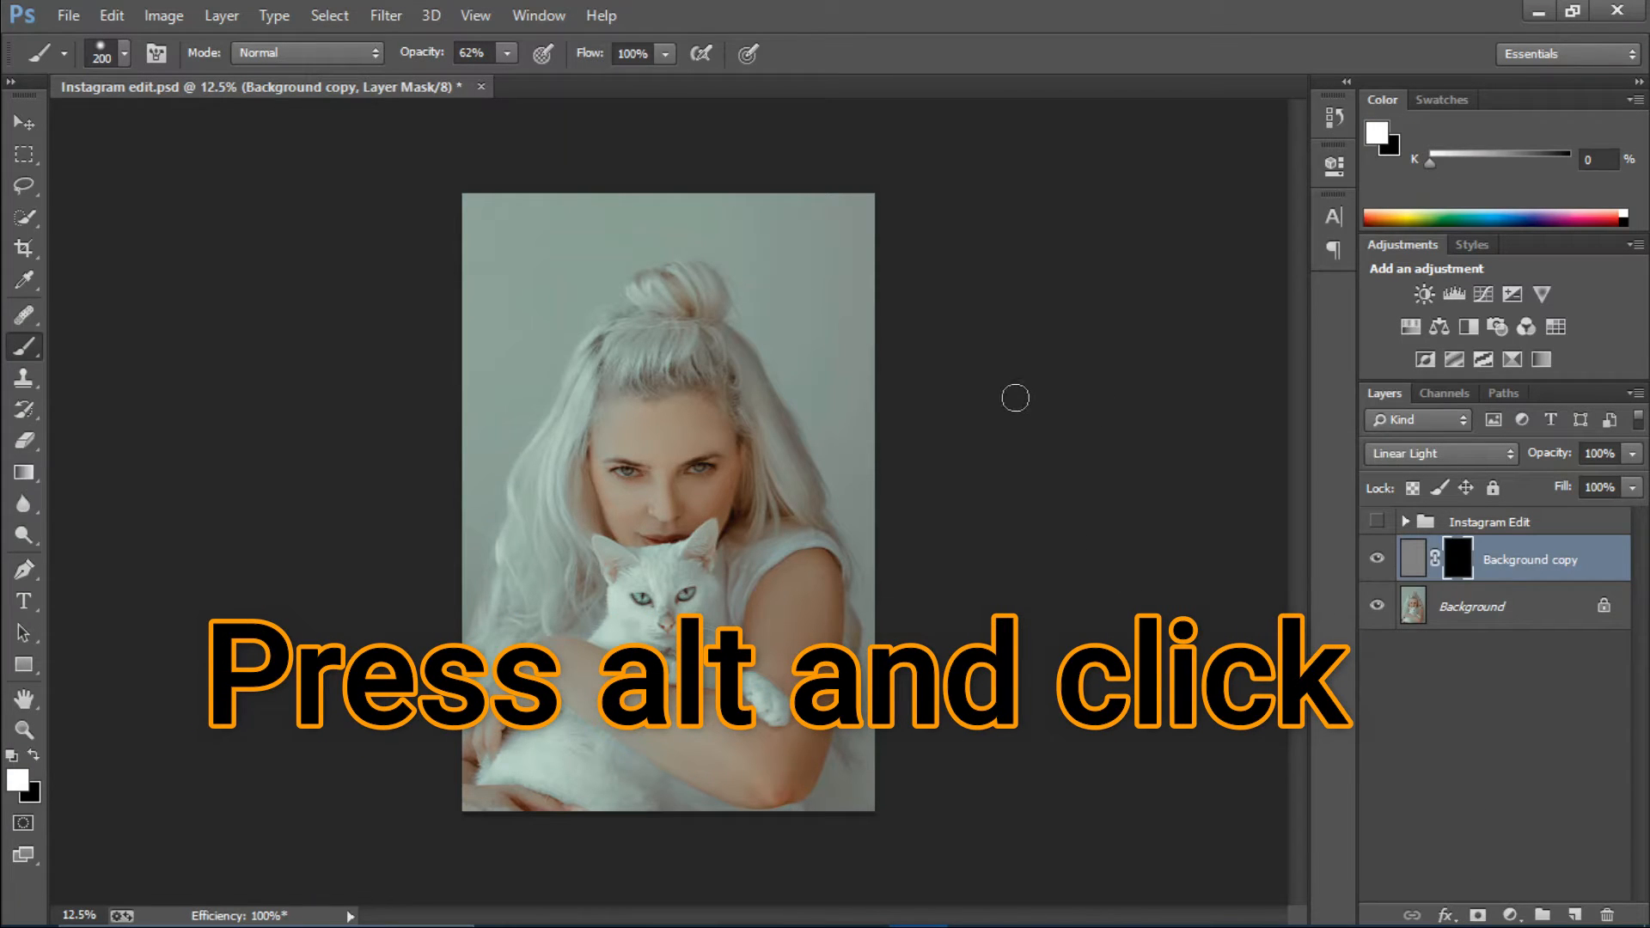
click(17, 779)
drag(1102, 320, 852, 106)
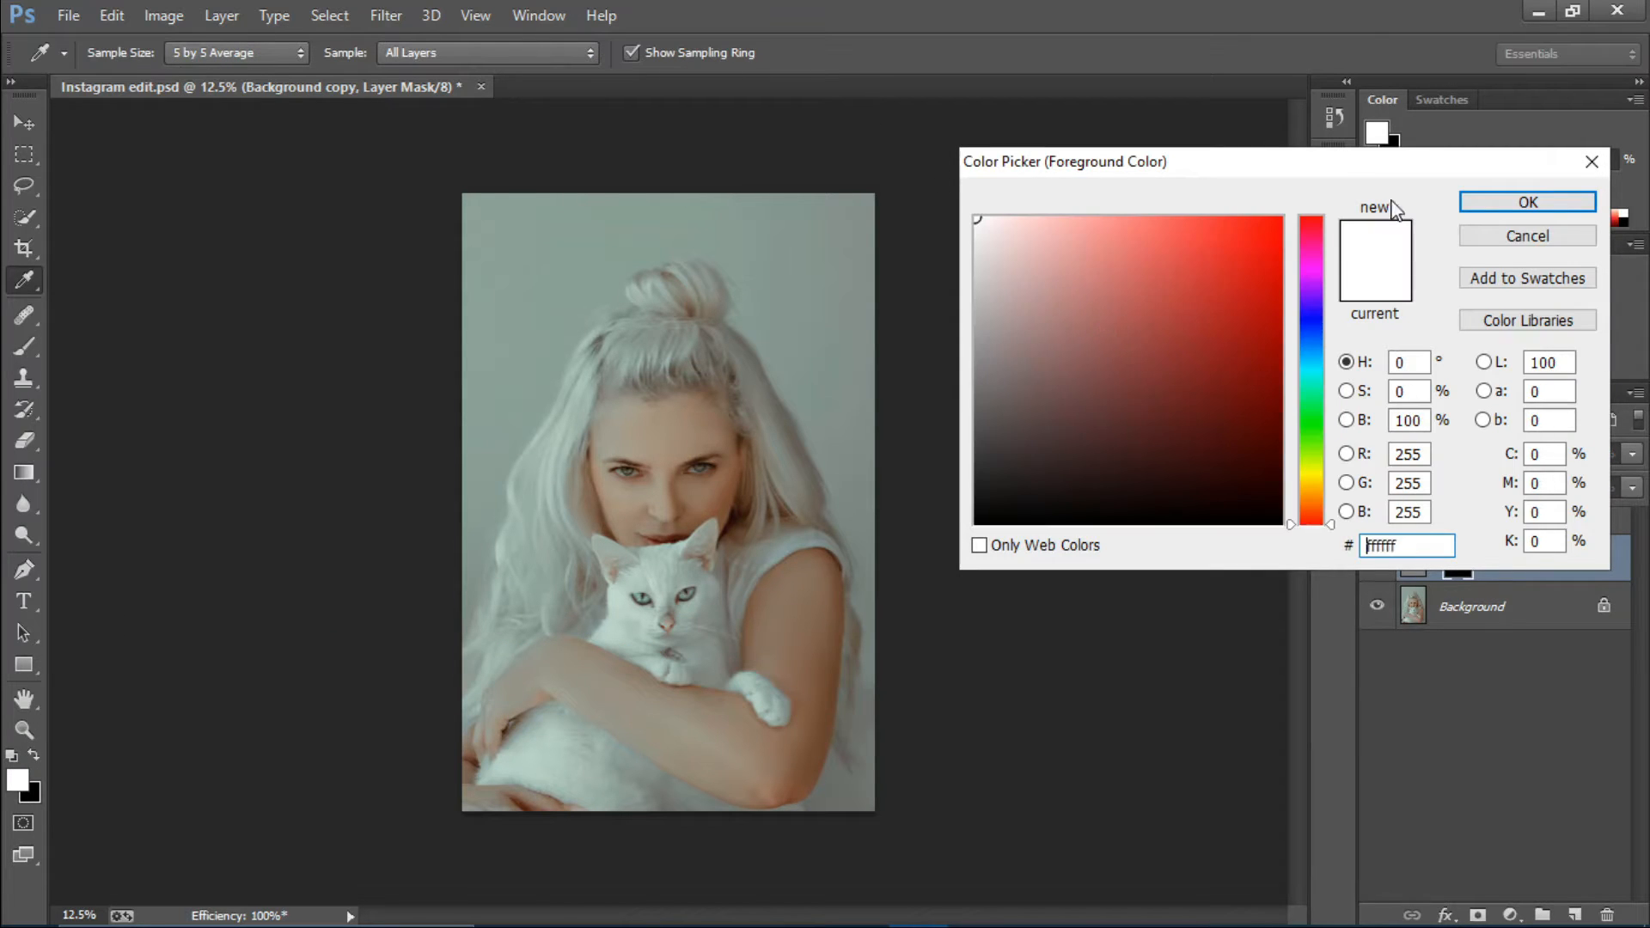
click(1579, 209)
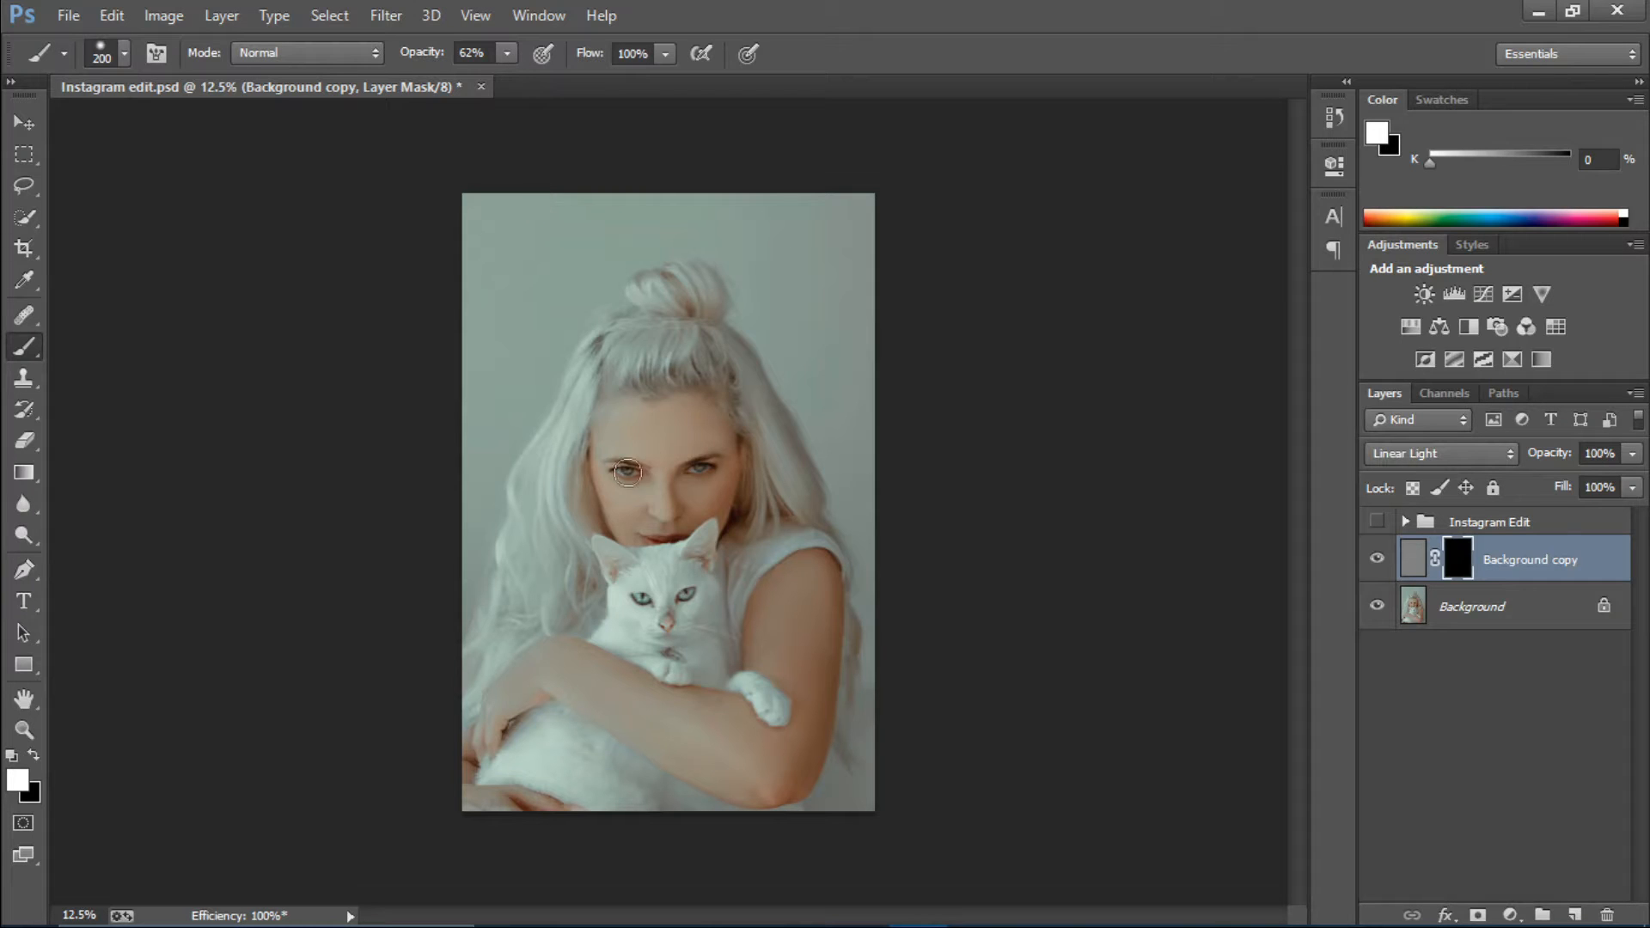
Step: Paint white on the mask over the woman's eyes, the cat's face and the hair, and compare the sharpening on and off
mouse_move(632, 473)
mouse_down()
mouse_move(619, 464)
mouse_move(635, 477)
mouse_move(713, 466)
mouse_move(681, 478)
mouse_up()
mouse_move(636, 586)
mouse_down()
mouse_move(691, 594)
mouse_move(666, 599)
mouse_up()
click(667, 629)
mouse_move(648, 365)
mouse_down()
mouse_move(608, 369)
mouse_move(558, 444)
mouse_move(566, 413)
mouse_up()
click(1377, 559)
click(1376, 560)
Step: Add a Curves adjustment layer and darken the shadows and midtones with on-image adjustments on the woman's face
click(1510, 915)
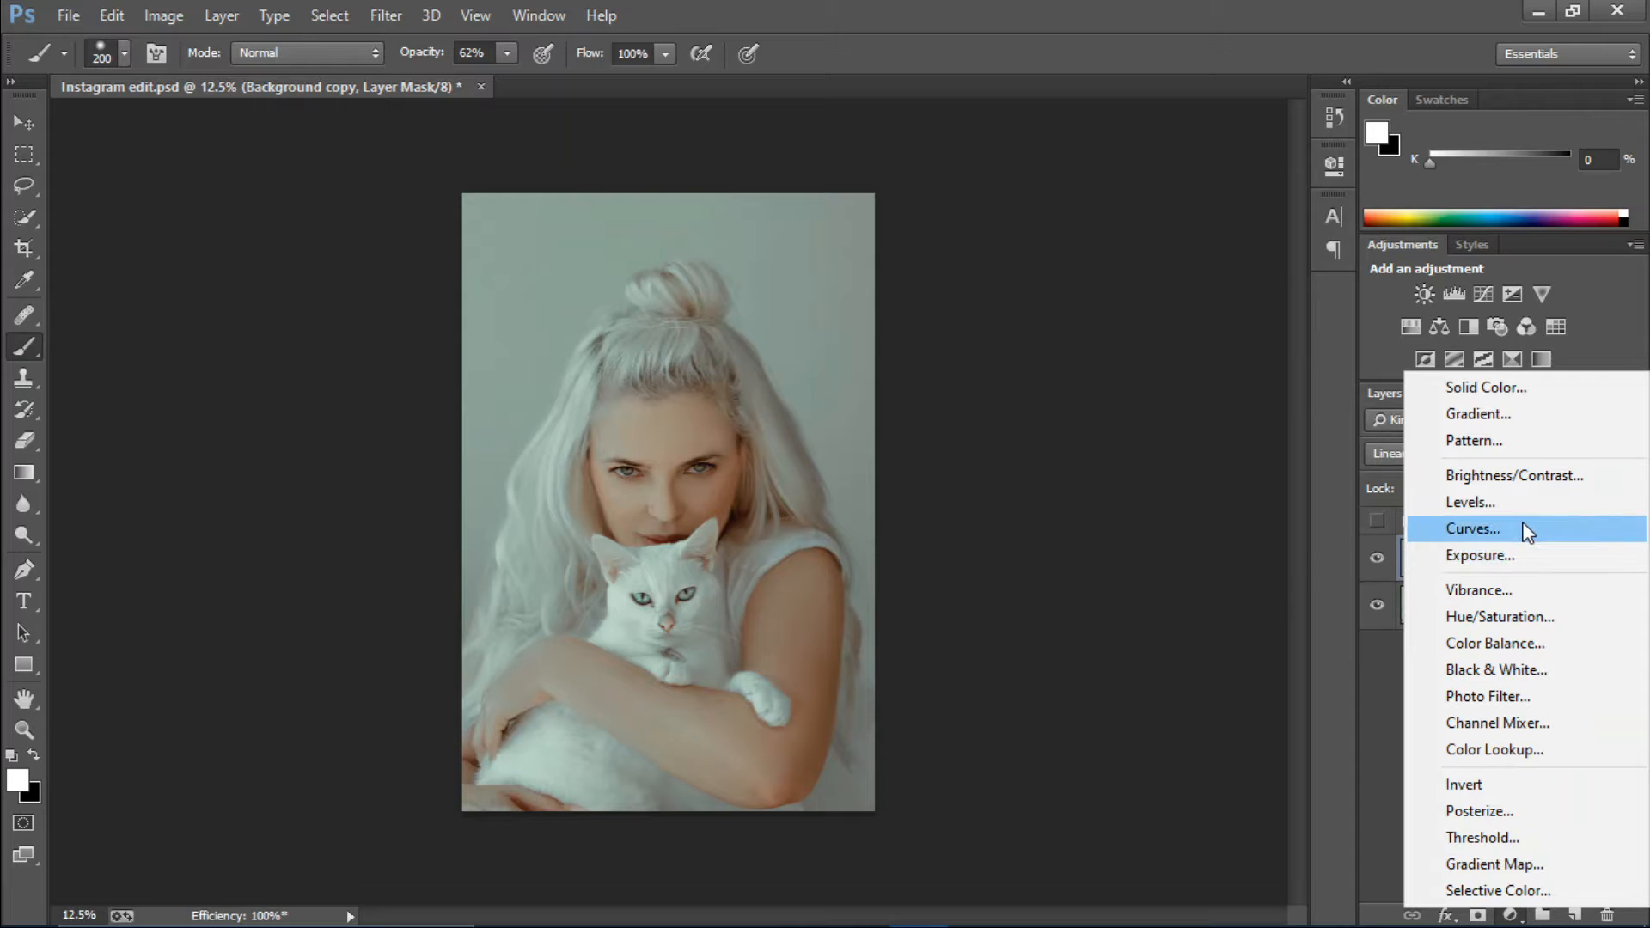
click(1473, 528)
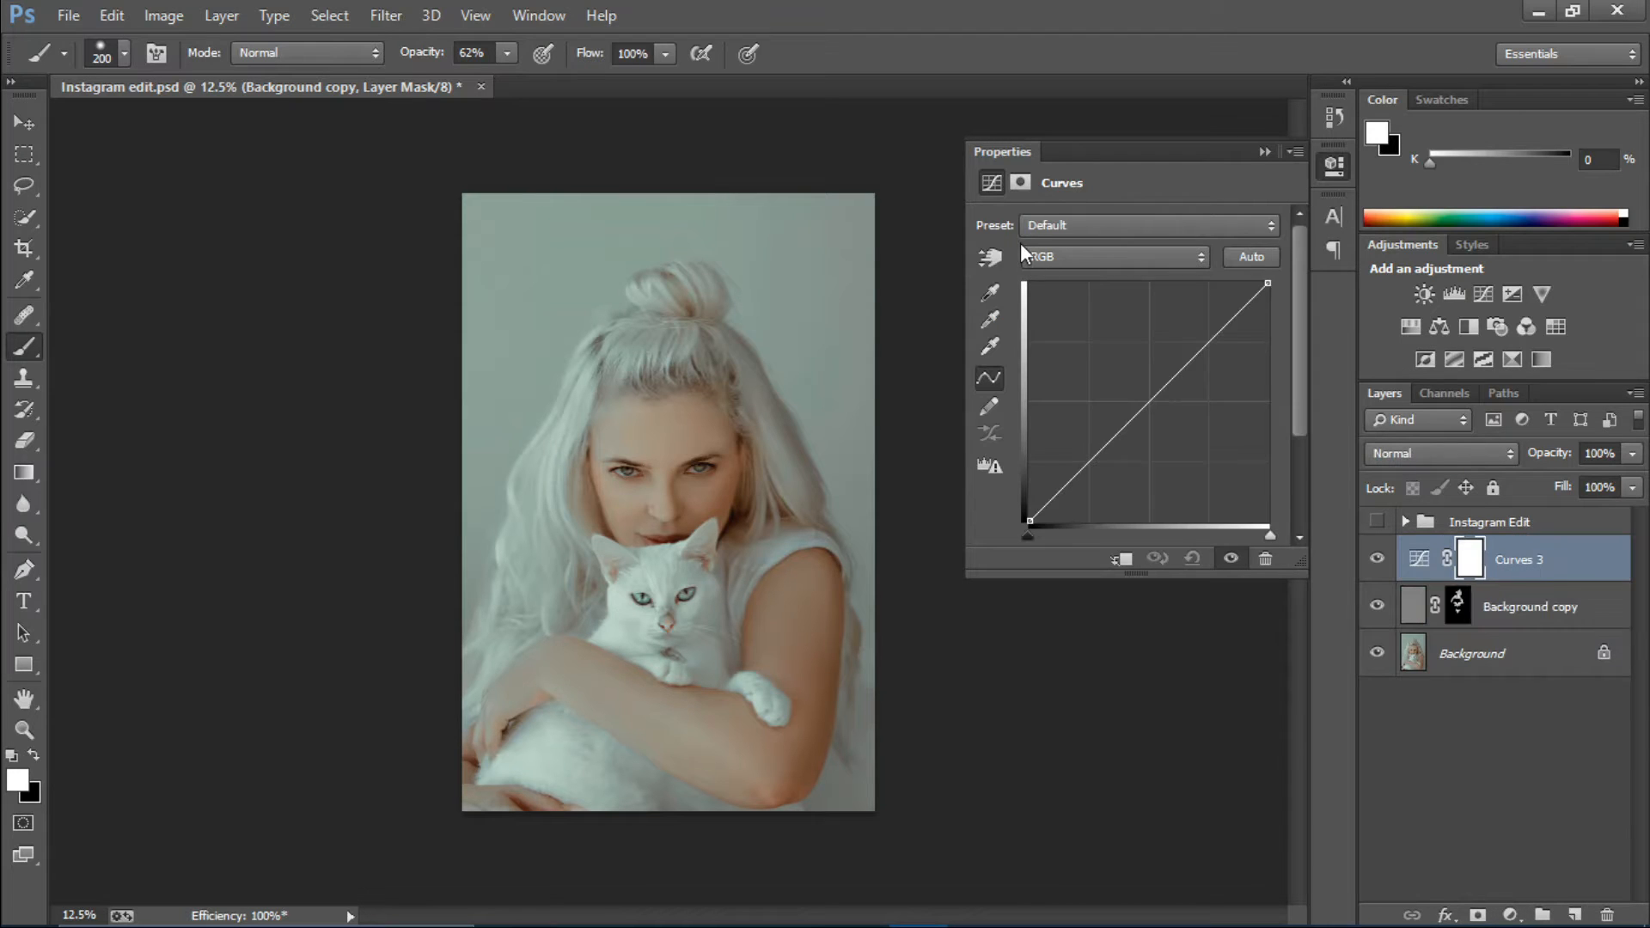
click(990, 258)
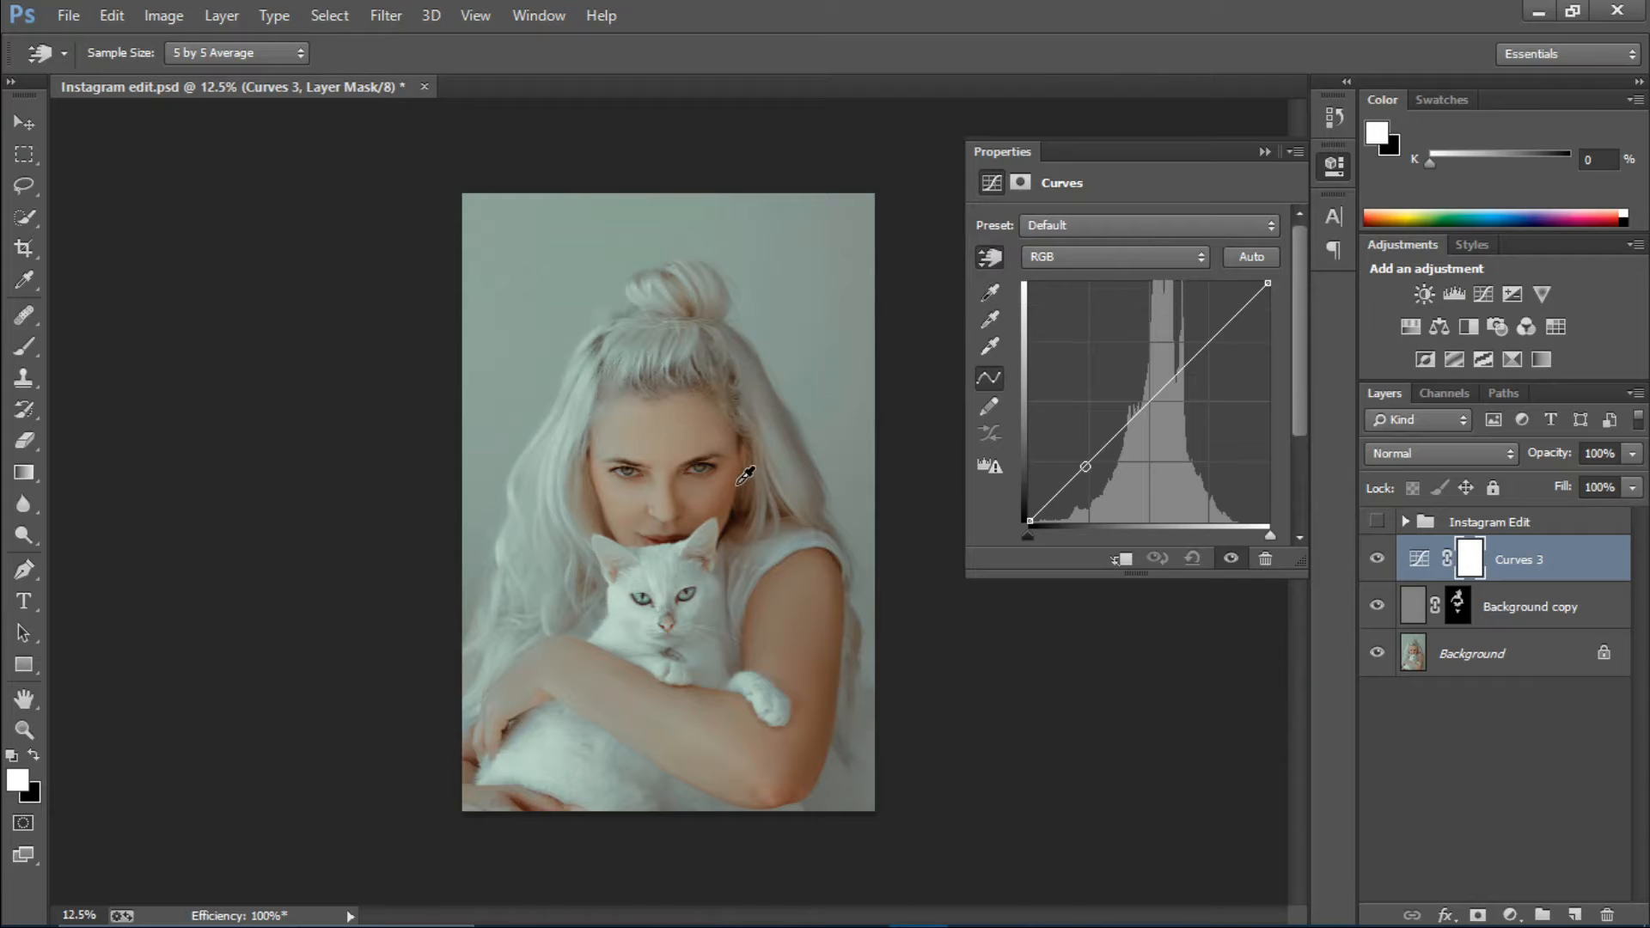
drag(740, 491, 678, 478)
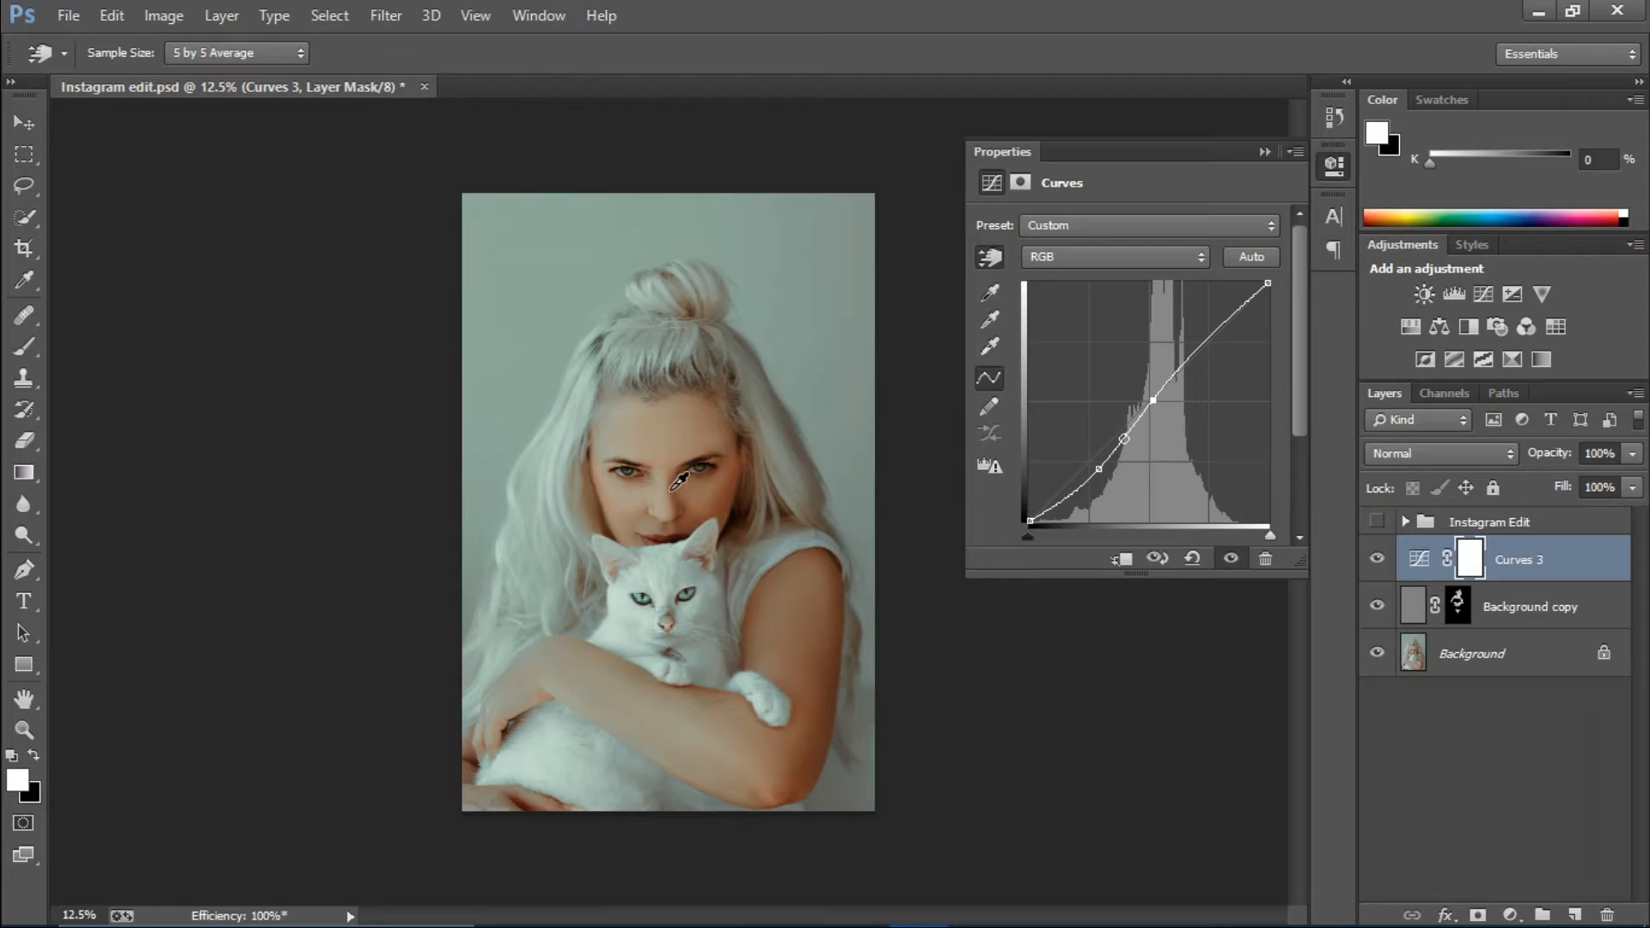
drag(677, 487, 676, 498)
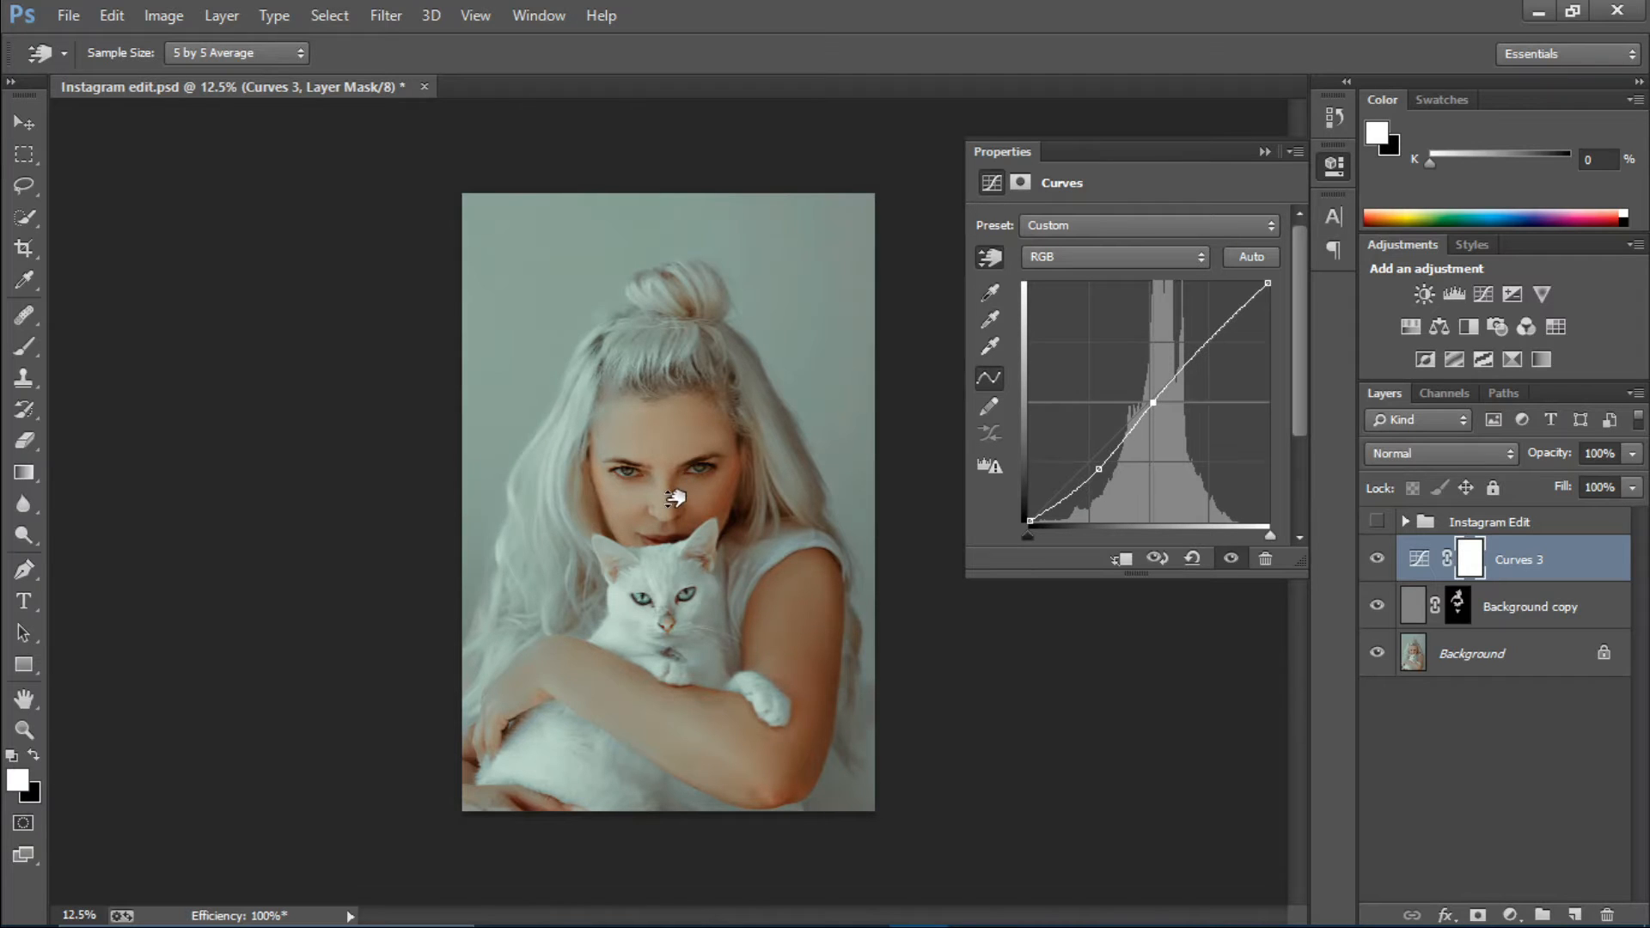
Step: Set the Curves layer's blend mode to Luminosity and return to the Brush tool with the curve settings closed
click(1399, 447)
click(1419, 611)
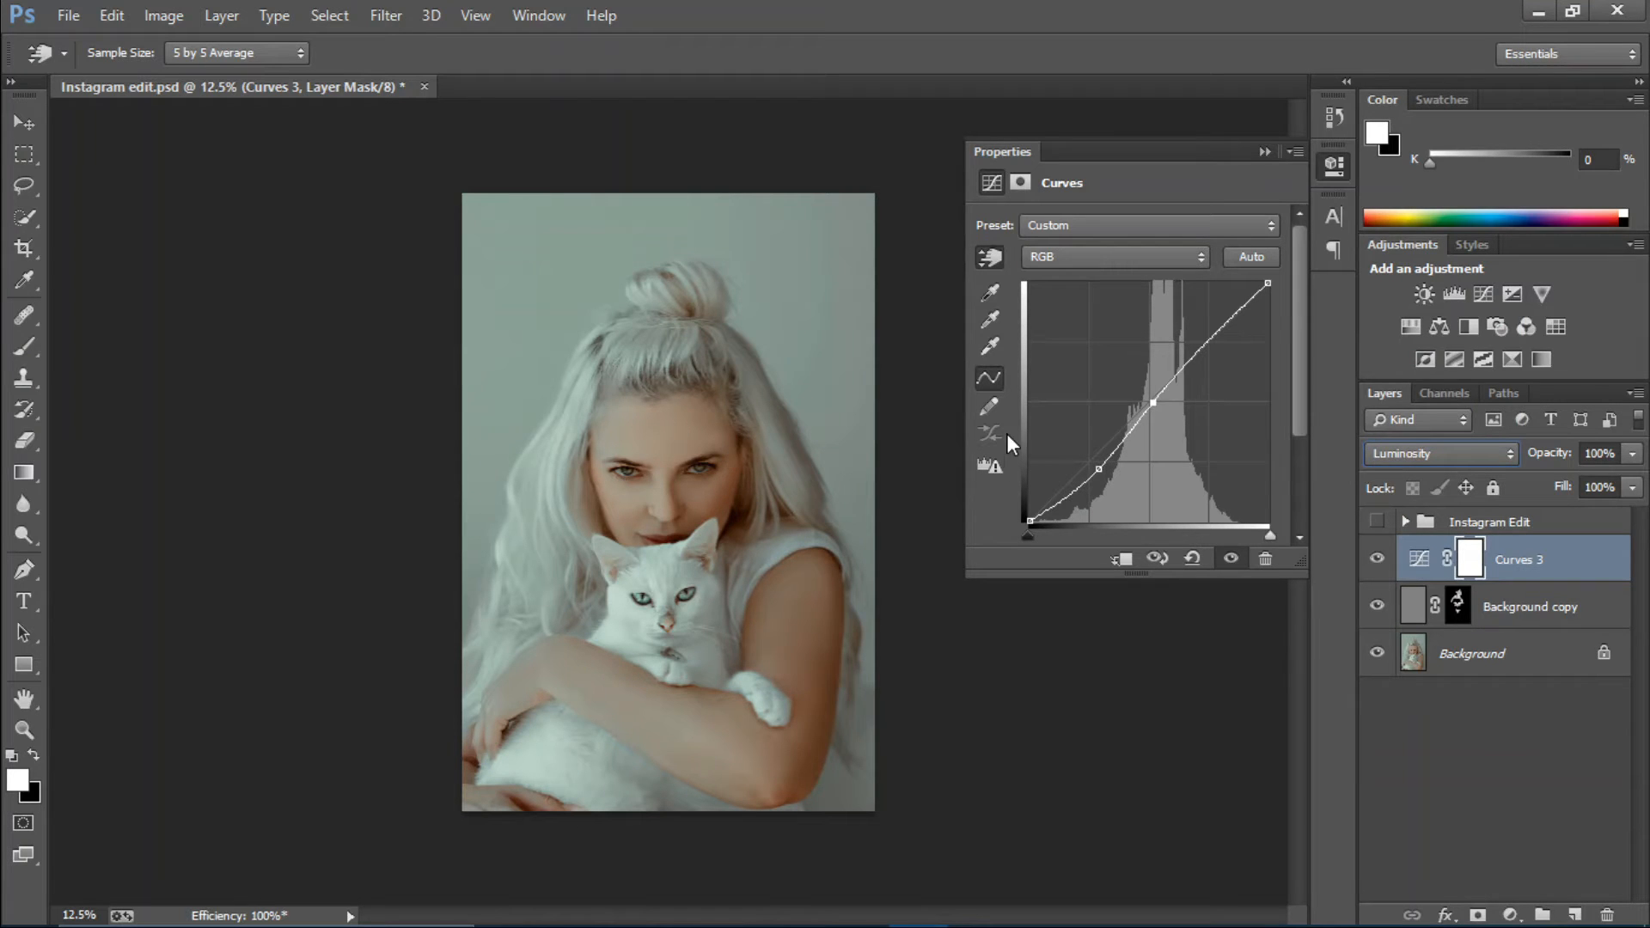
click(1274, 150)
key(b)
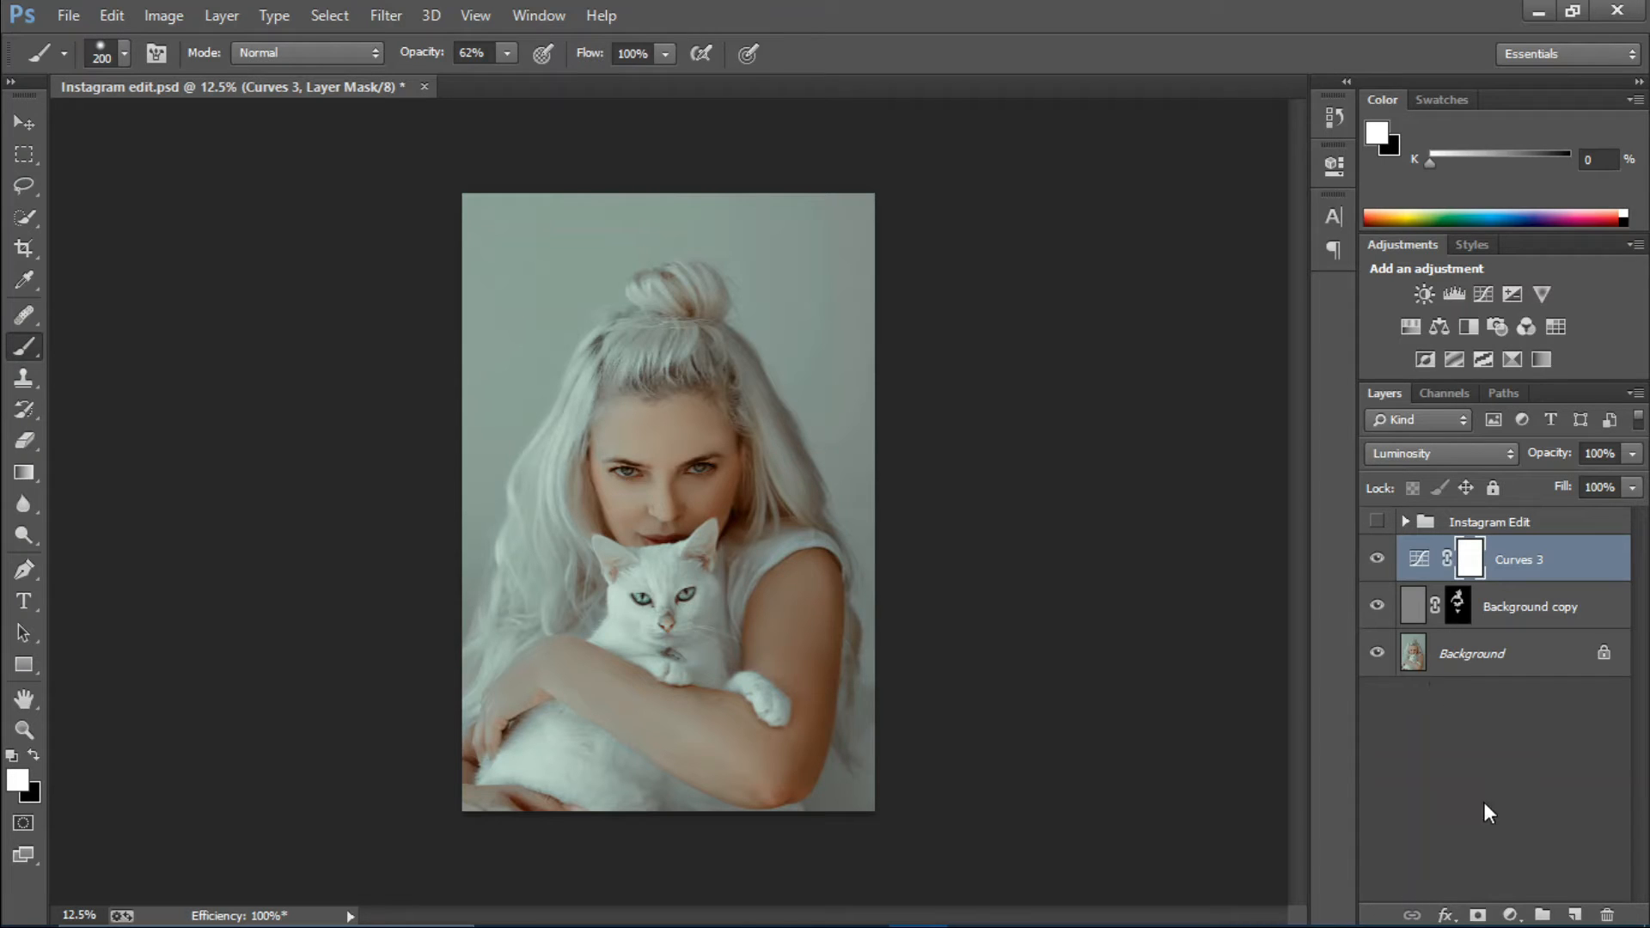
Step: Add a second Curves adjustment layer and set its auto color correction algorithm to Find Dark & Light Colors
click(1510, 916)
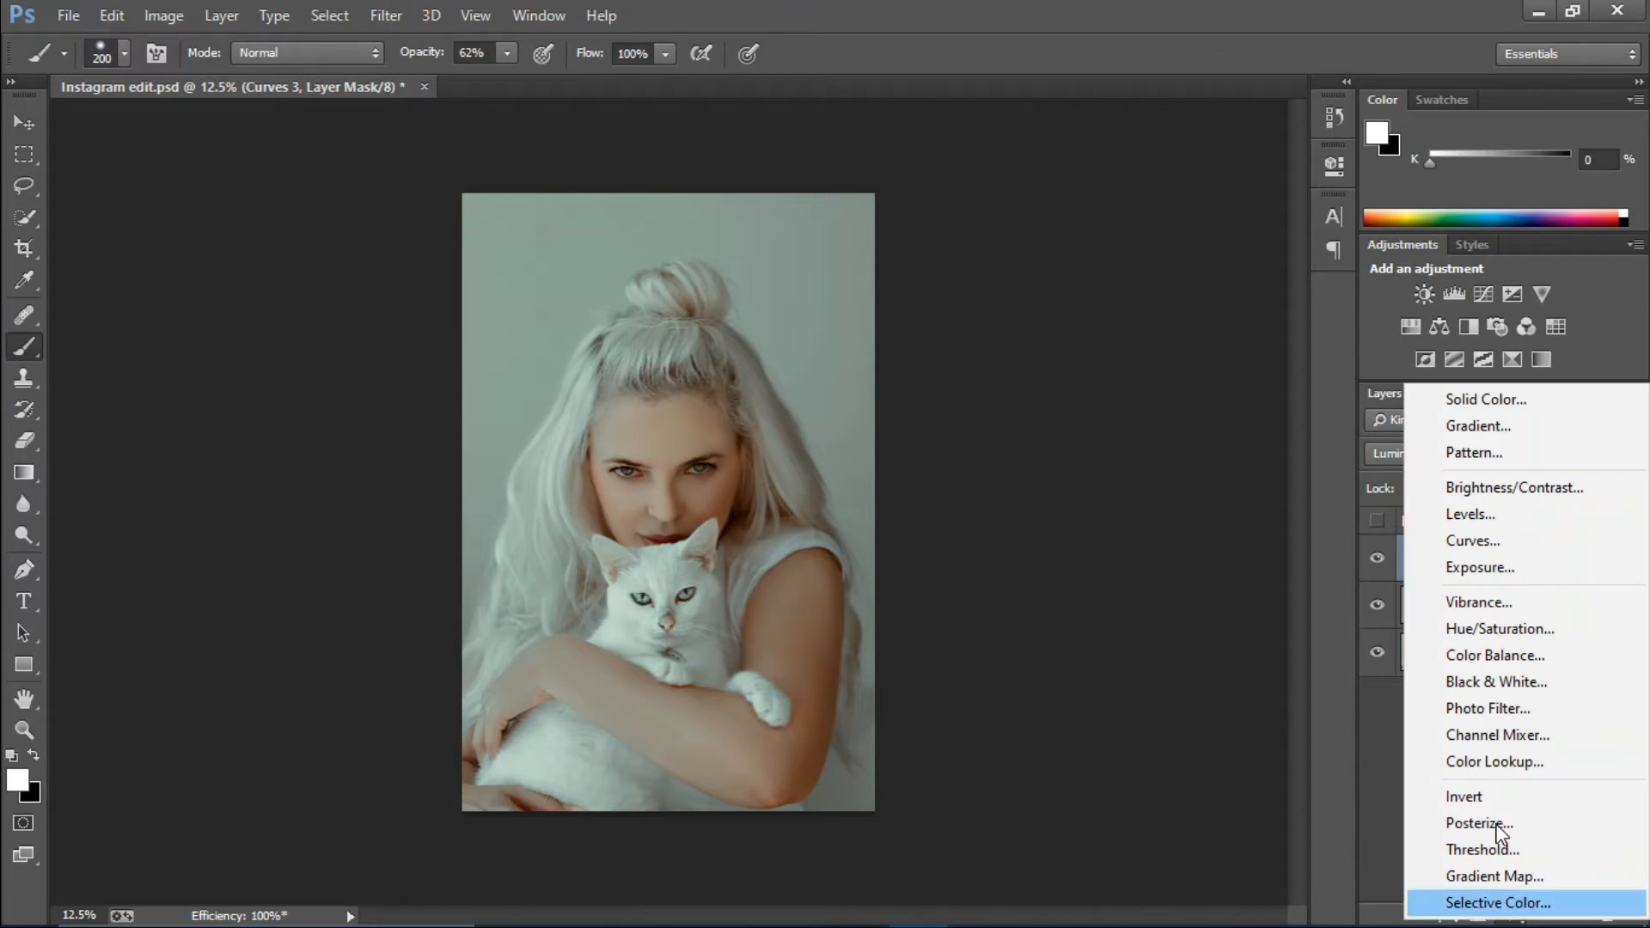
click(1469, 539)
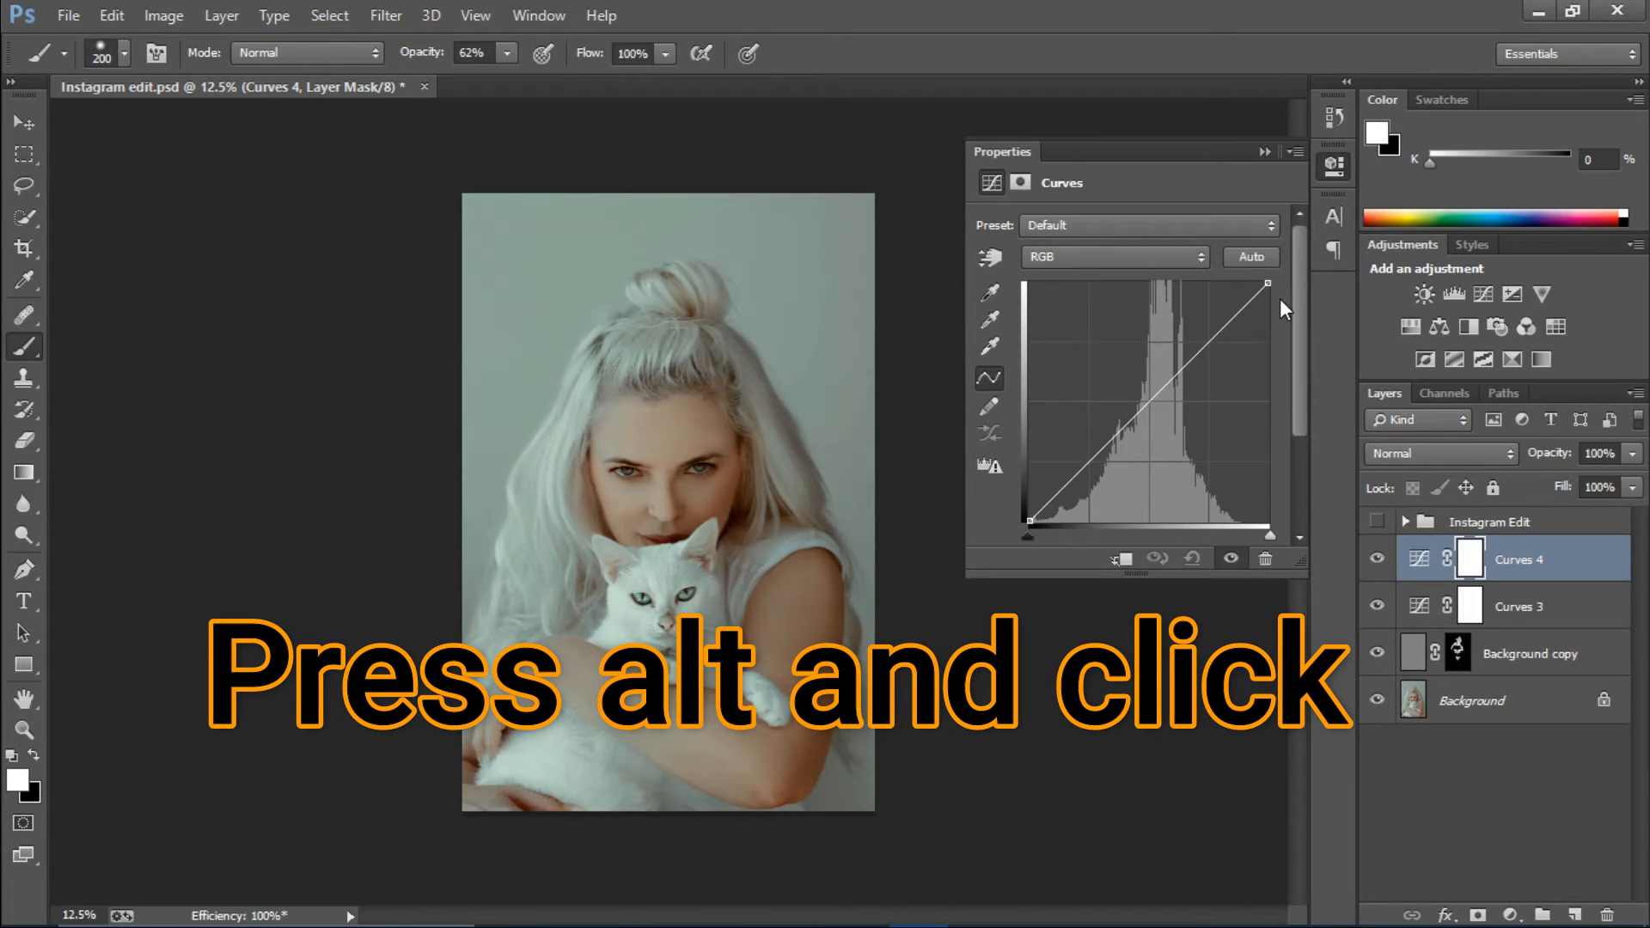
alt+click(1244, 253)
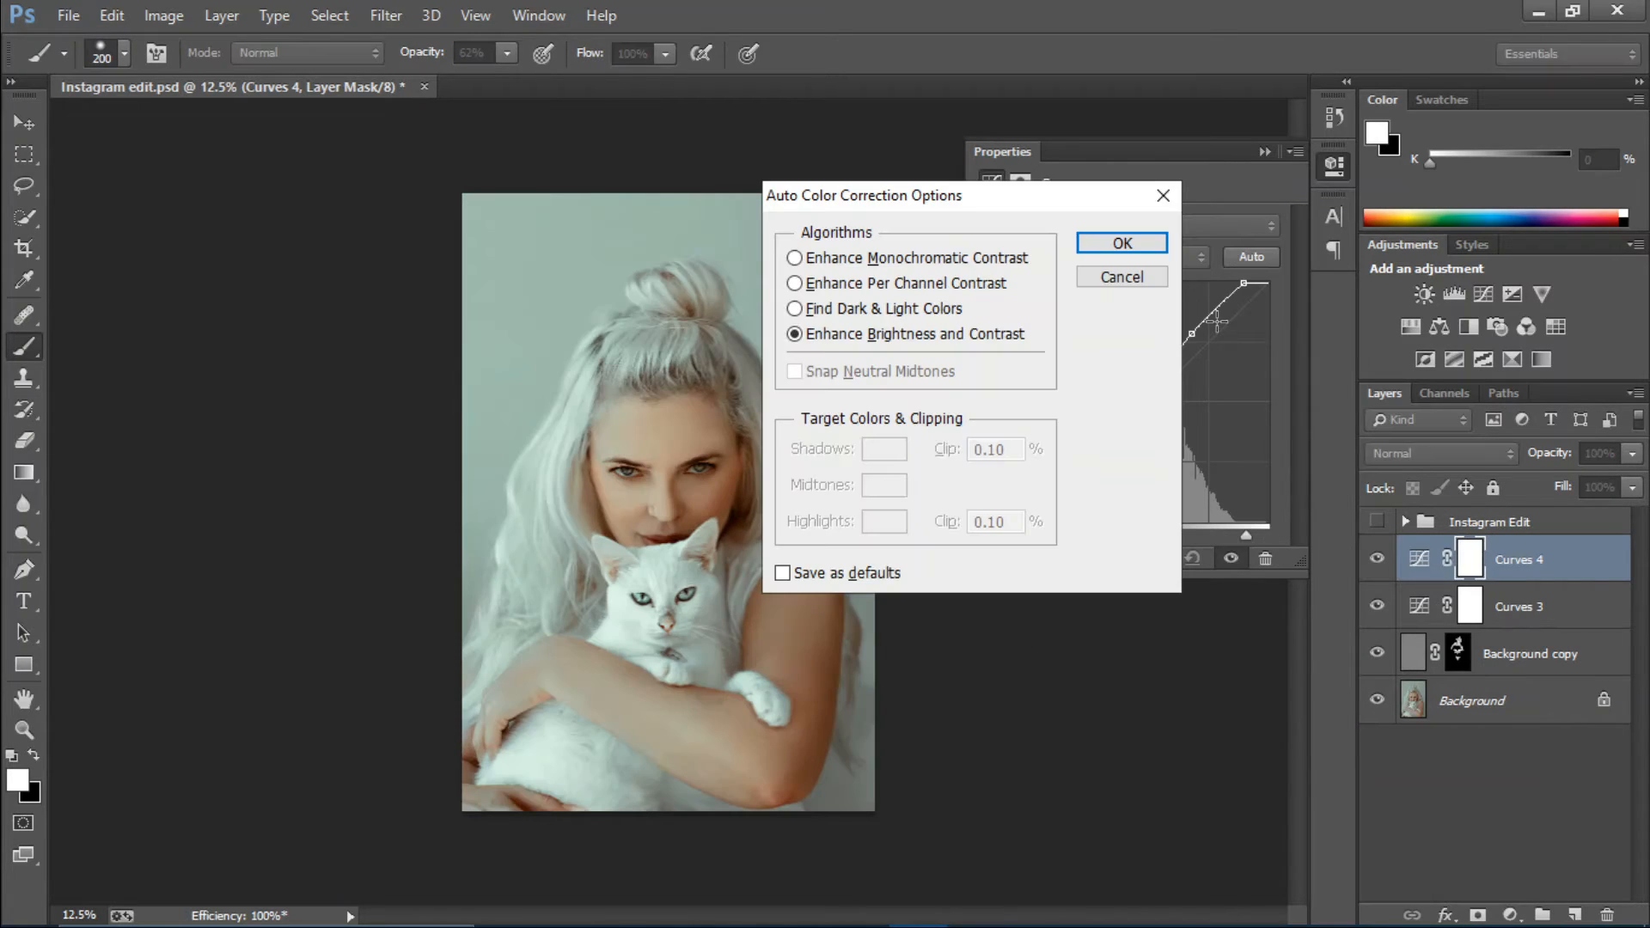
click(891, 317)
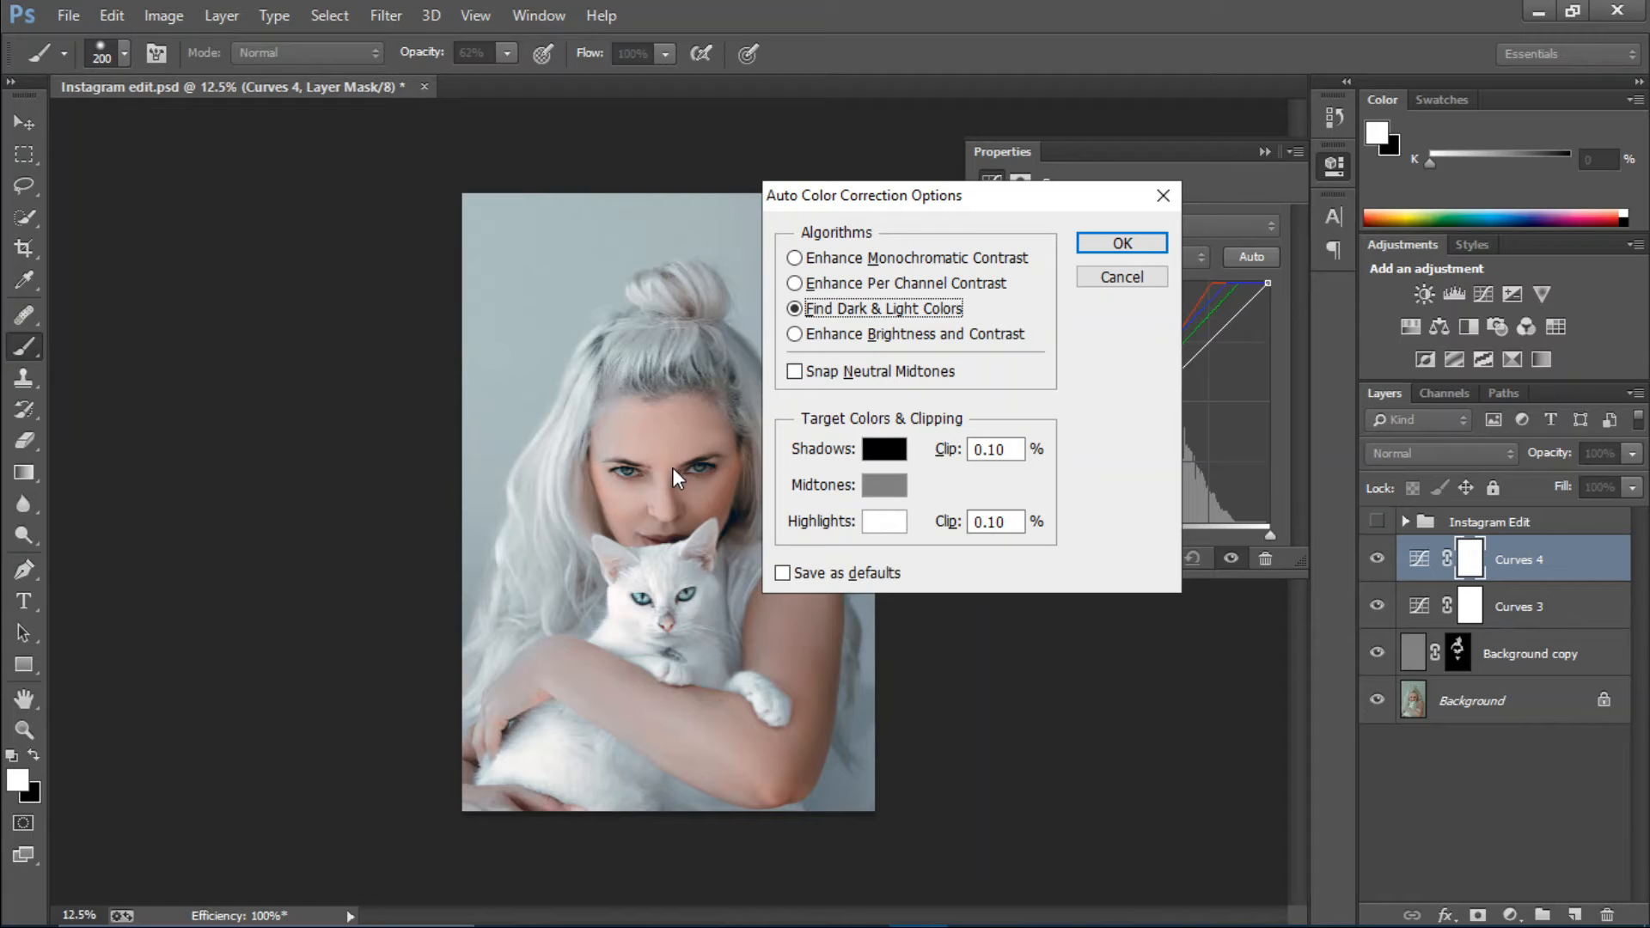
Step: Set the target shadow color of the auto color correction to dark maroon 33081b
click(894, 458)
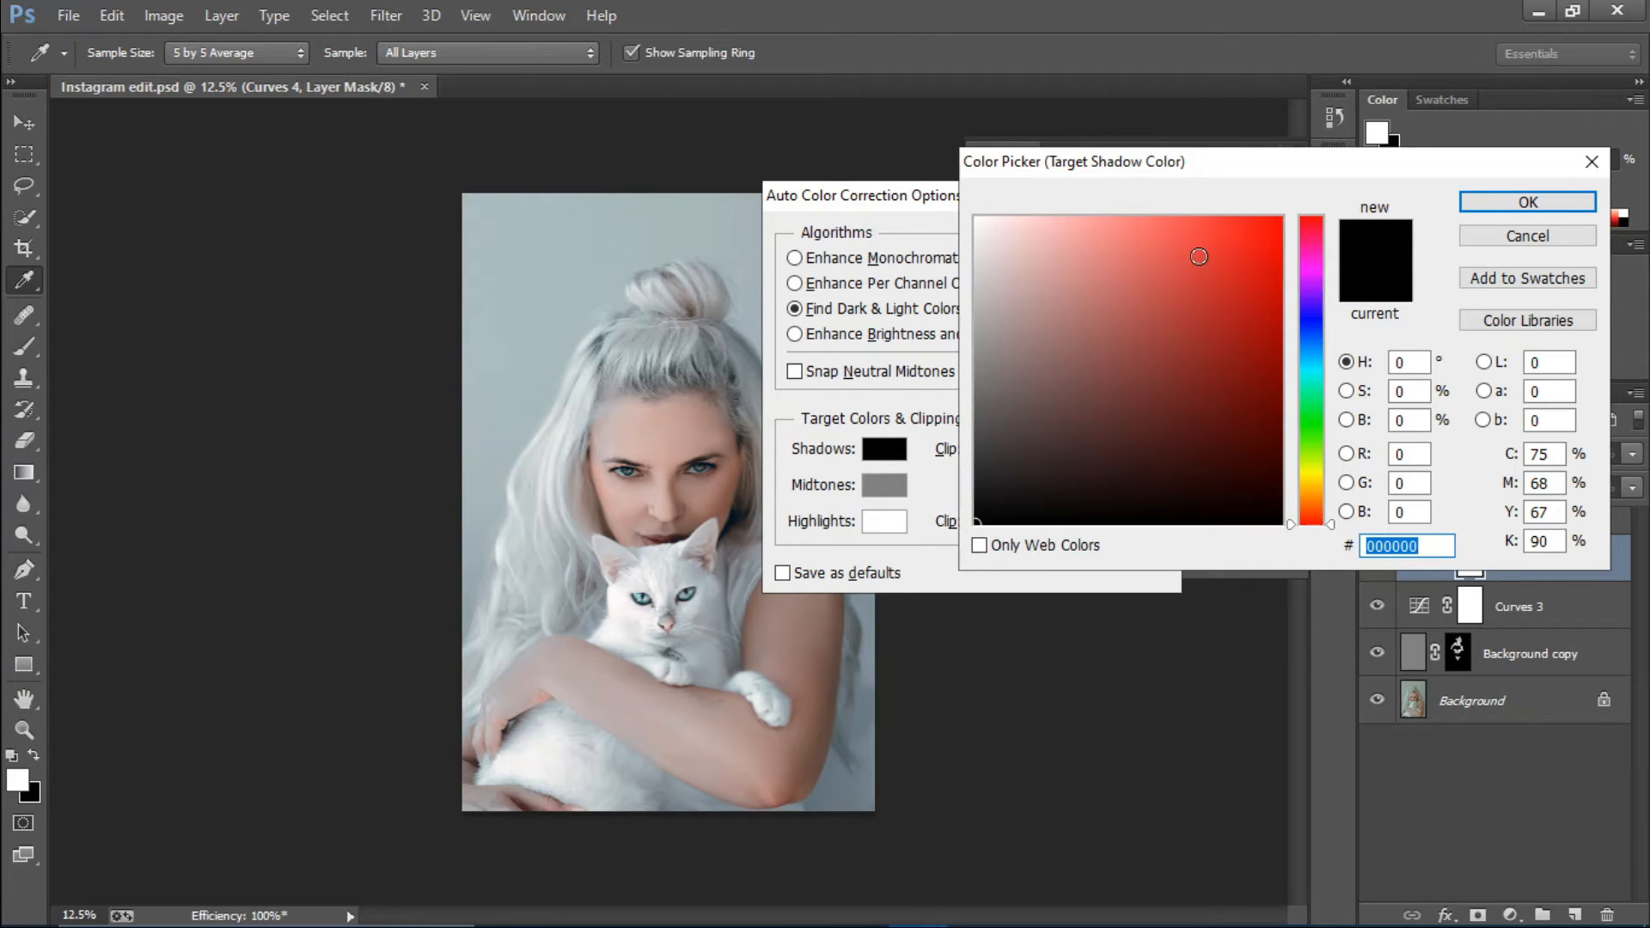
click(1178, 221)
click(1311, 249)
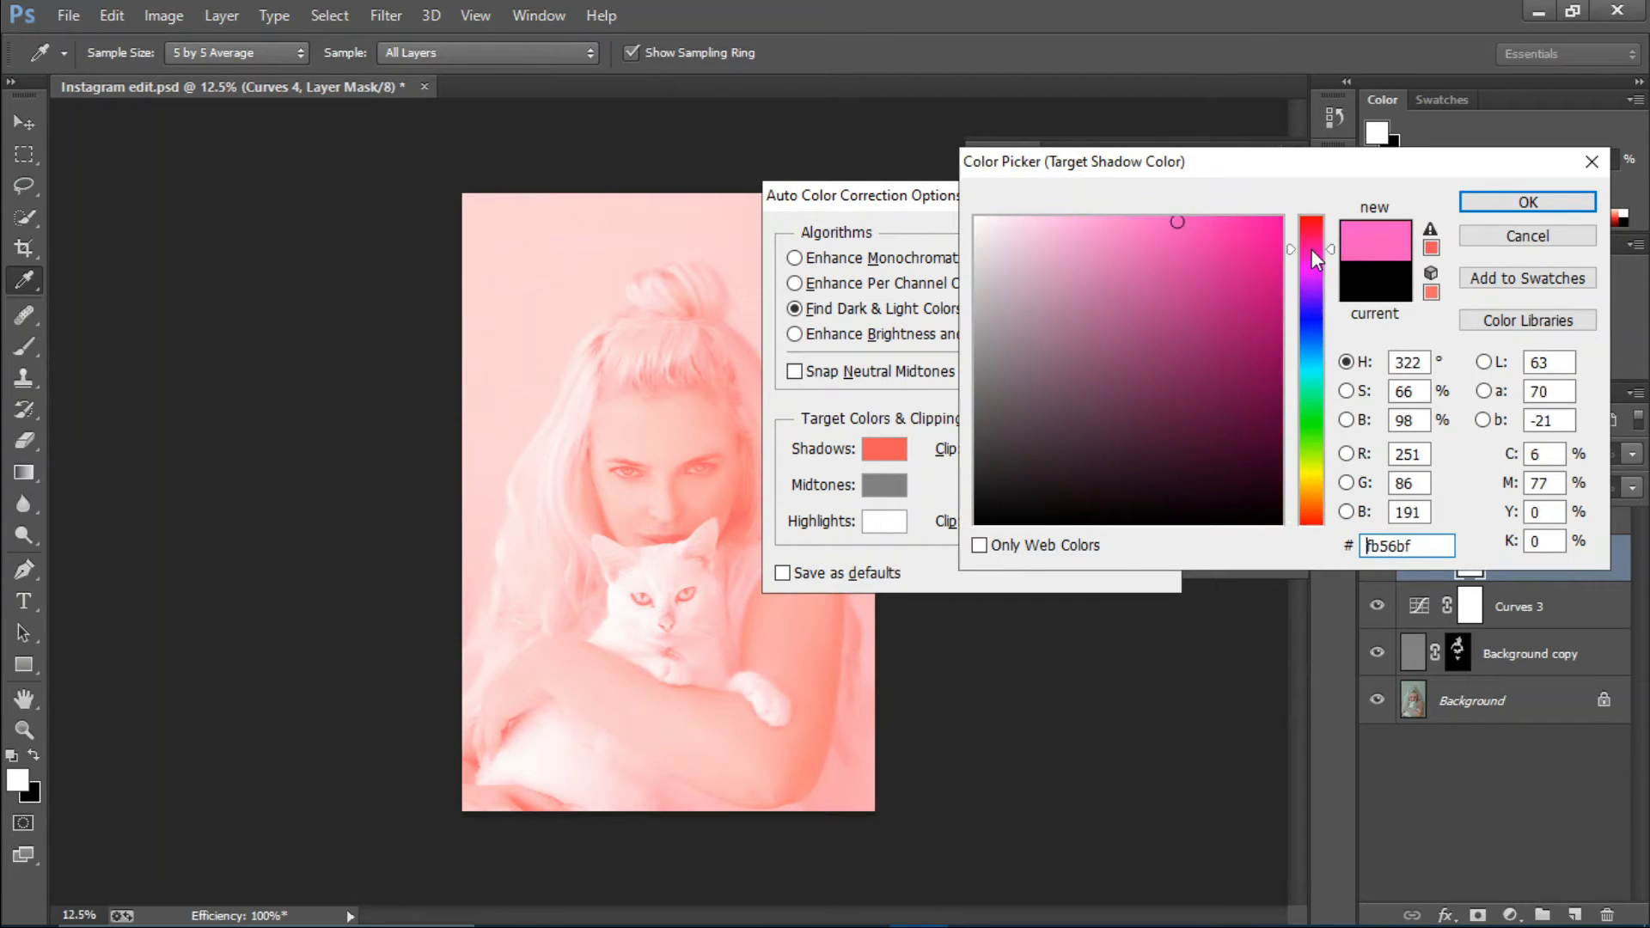
drag(1312, 249, 1310, 238)
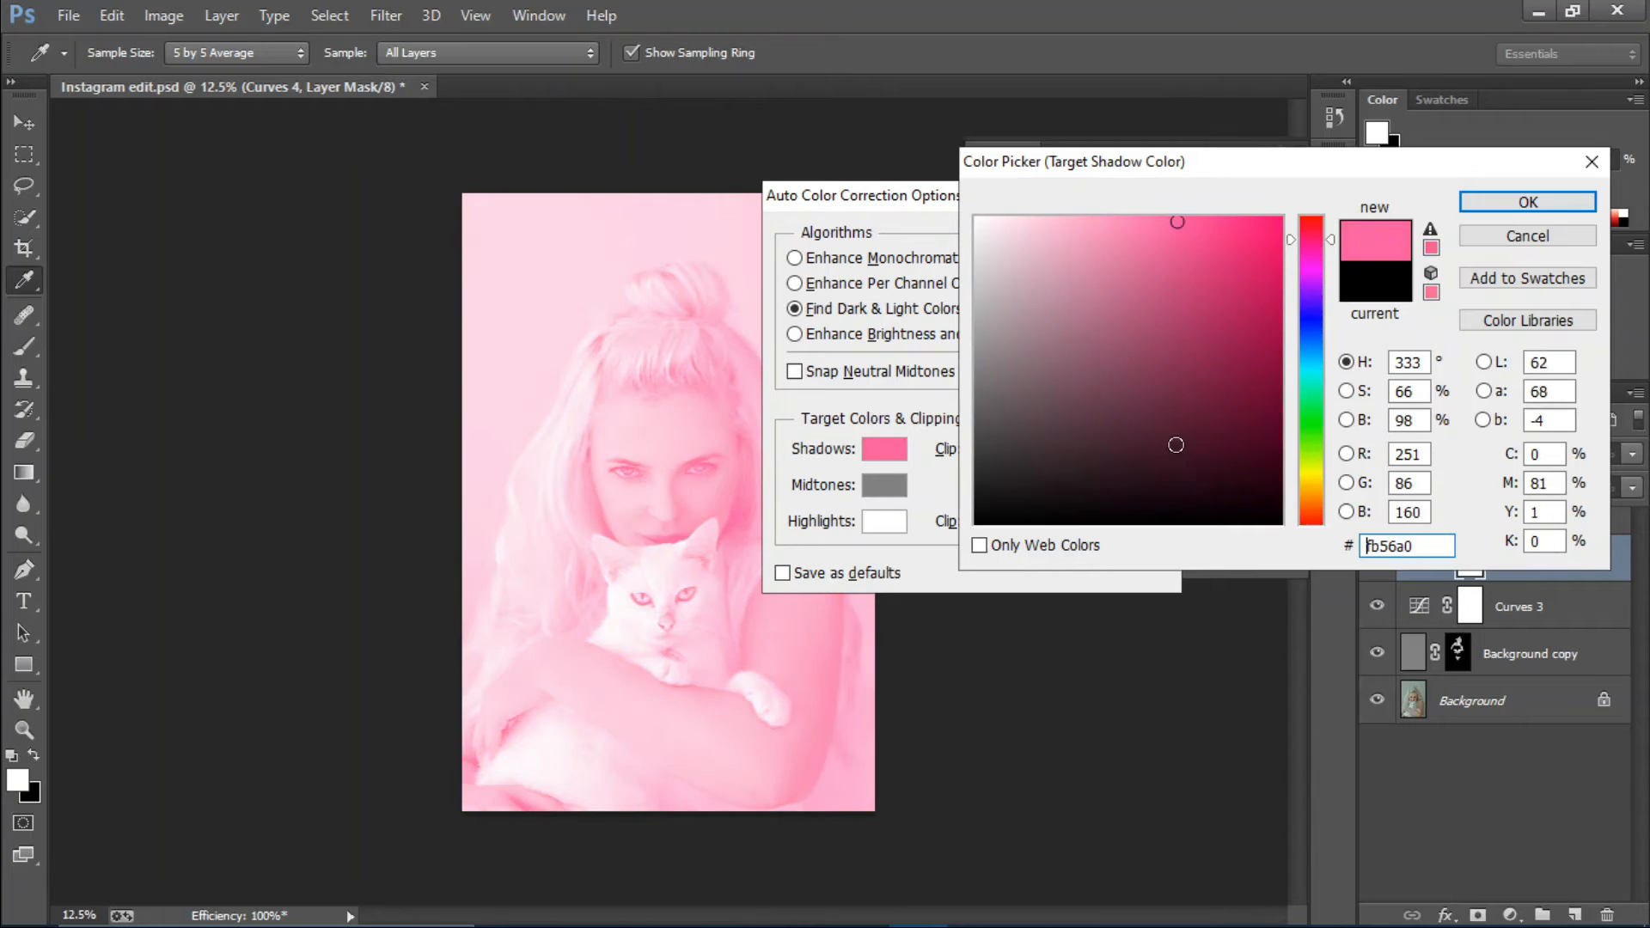
click(1172, 453)
click(1205, 456)
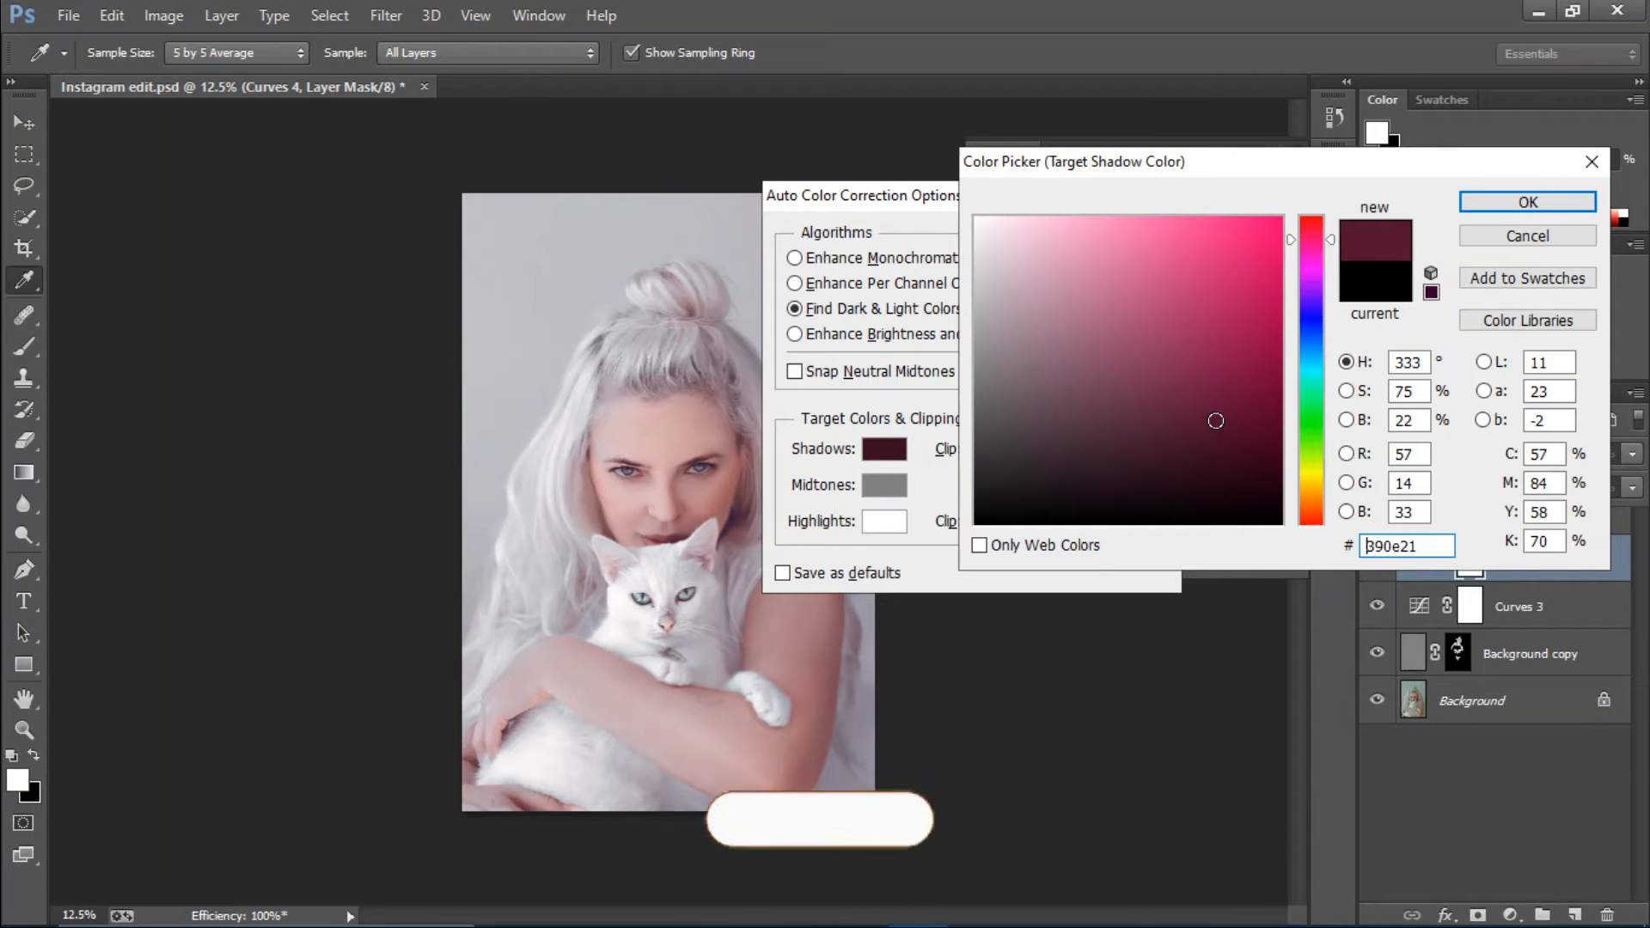
click(1231, 463)
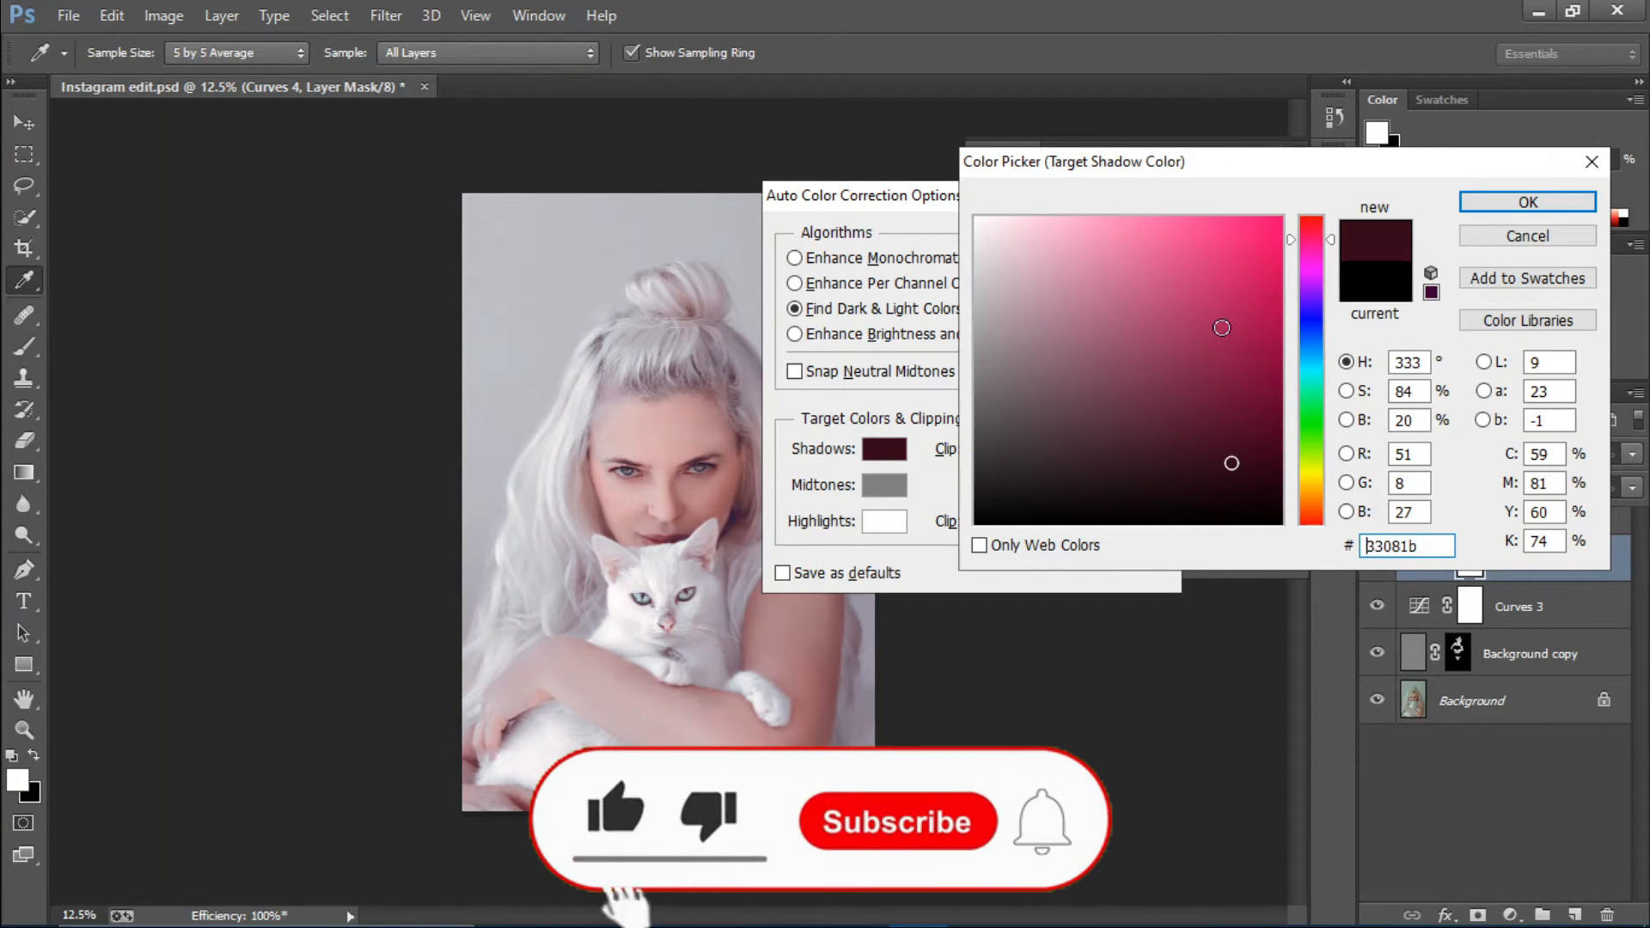
click(1492, 206)
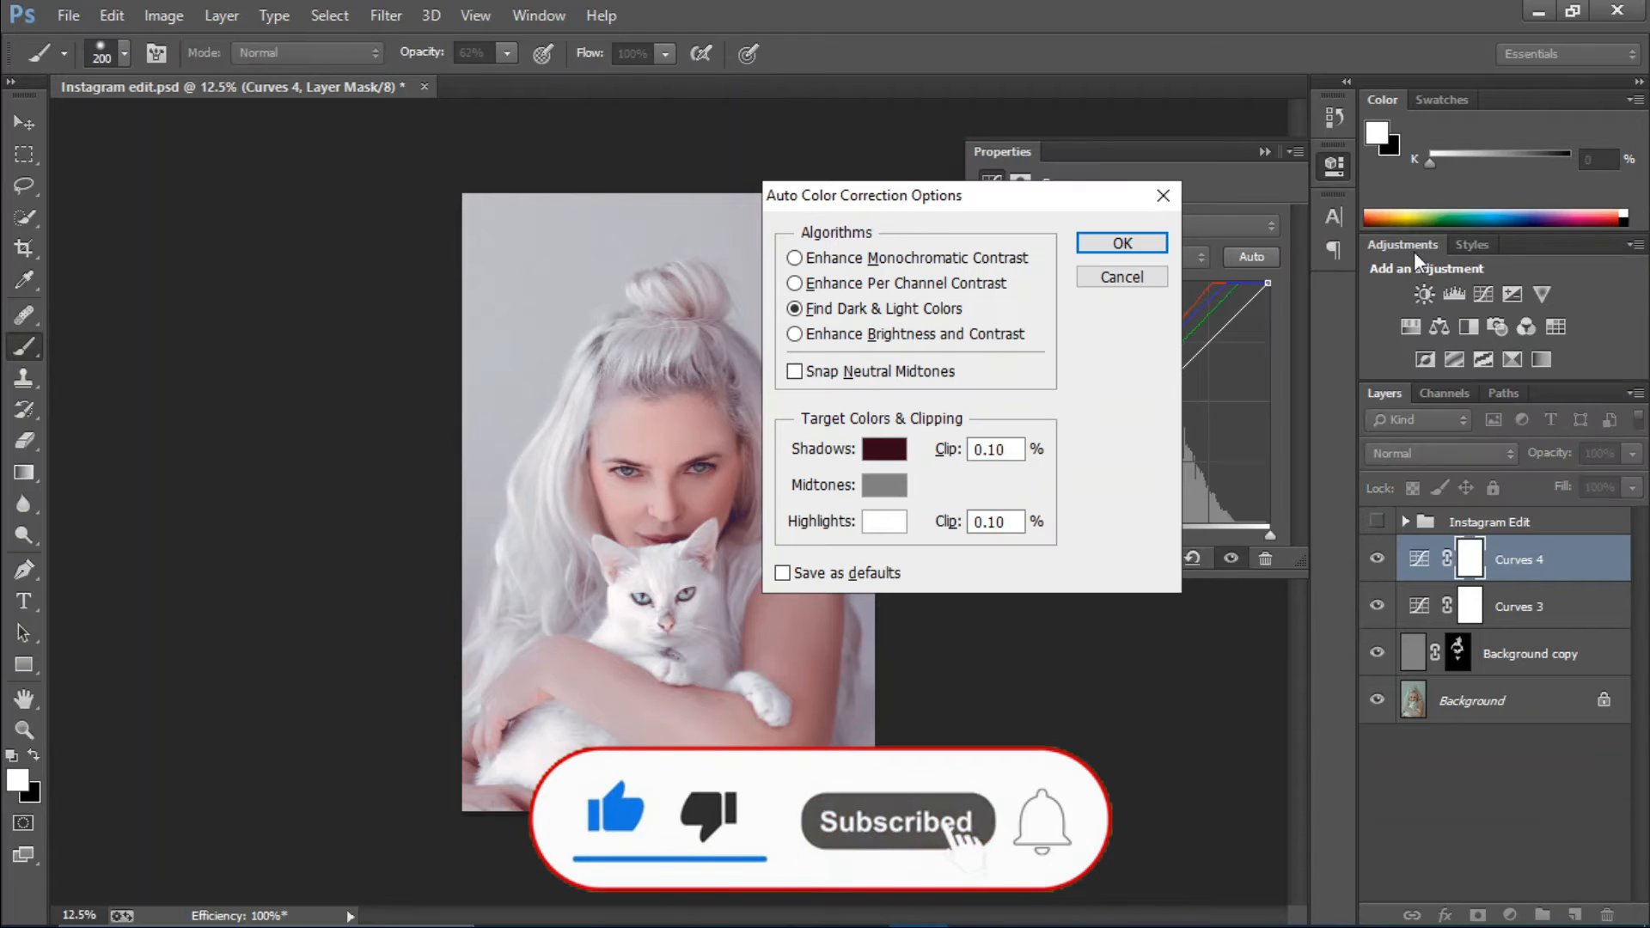
Step: Set the target midtone color to light orange eac79d and apply the correction without saving the colors as defaults
click(884, 486)
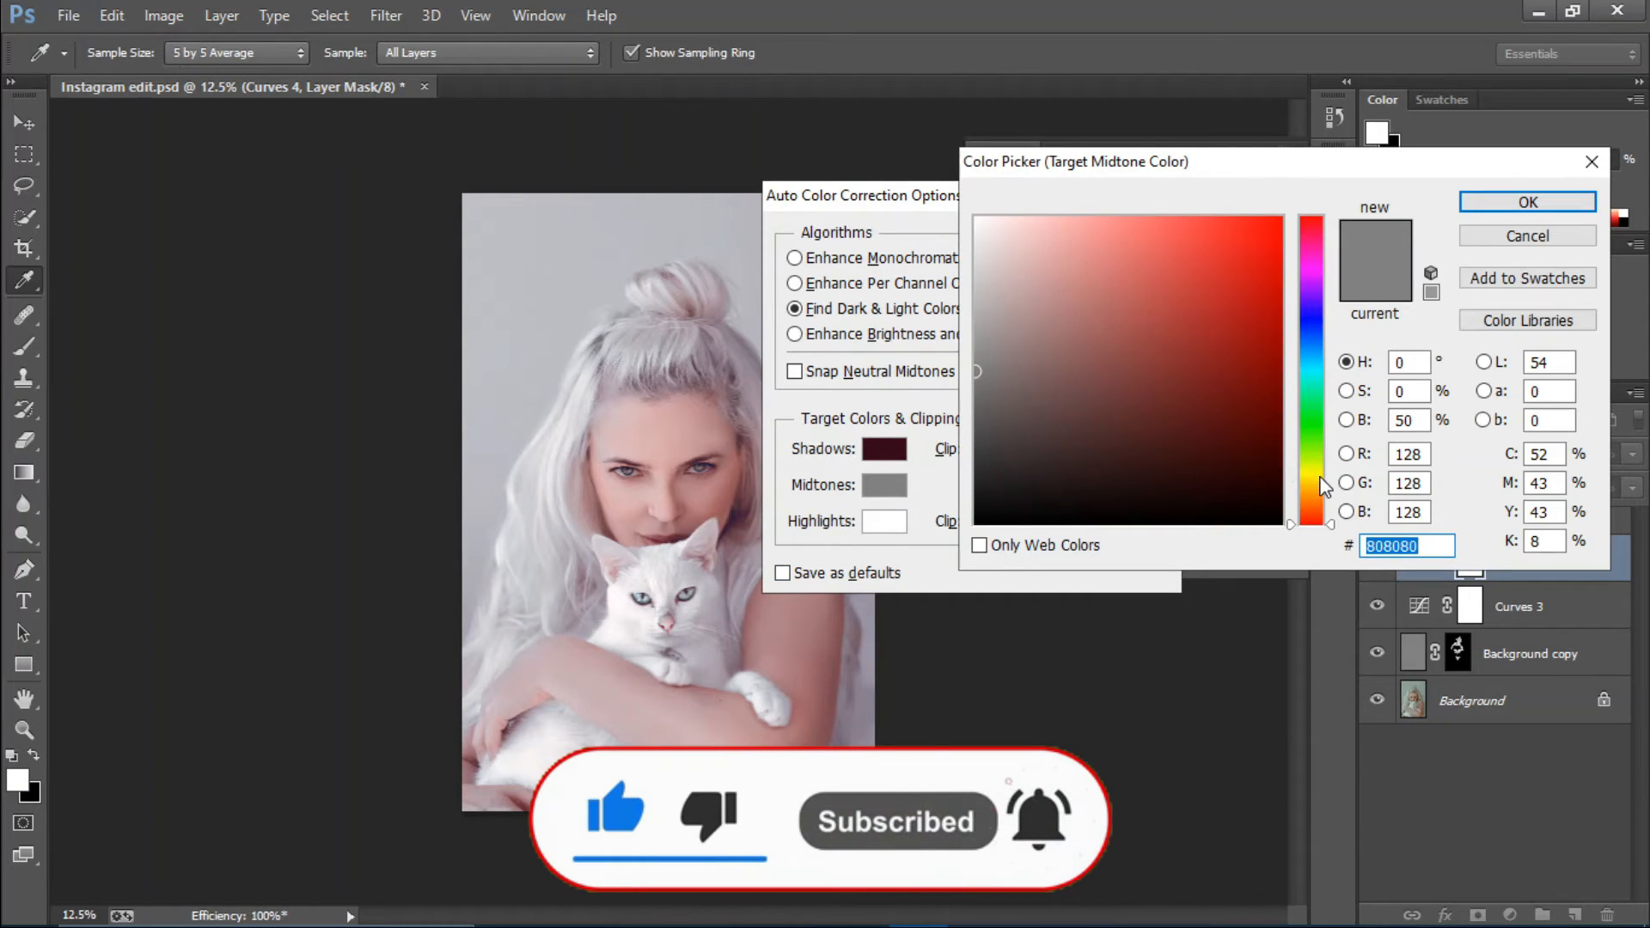
drag(1320, 478, 1318, 497)
drag(1053, 243, 1075, 241)
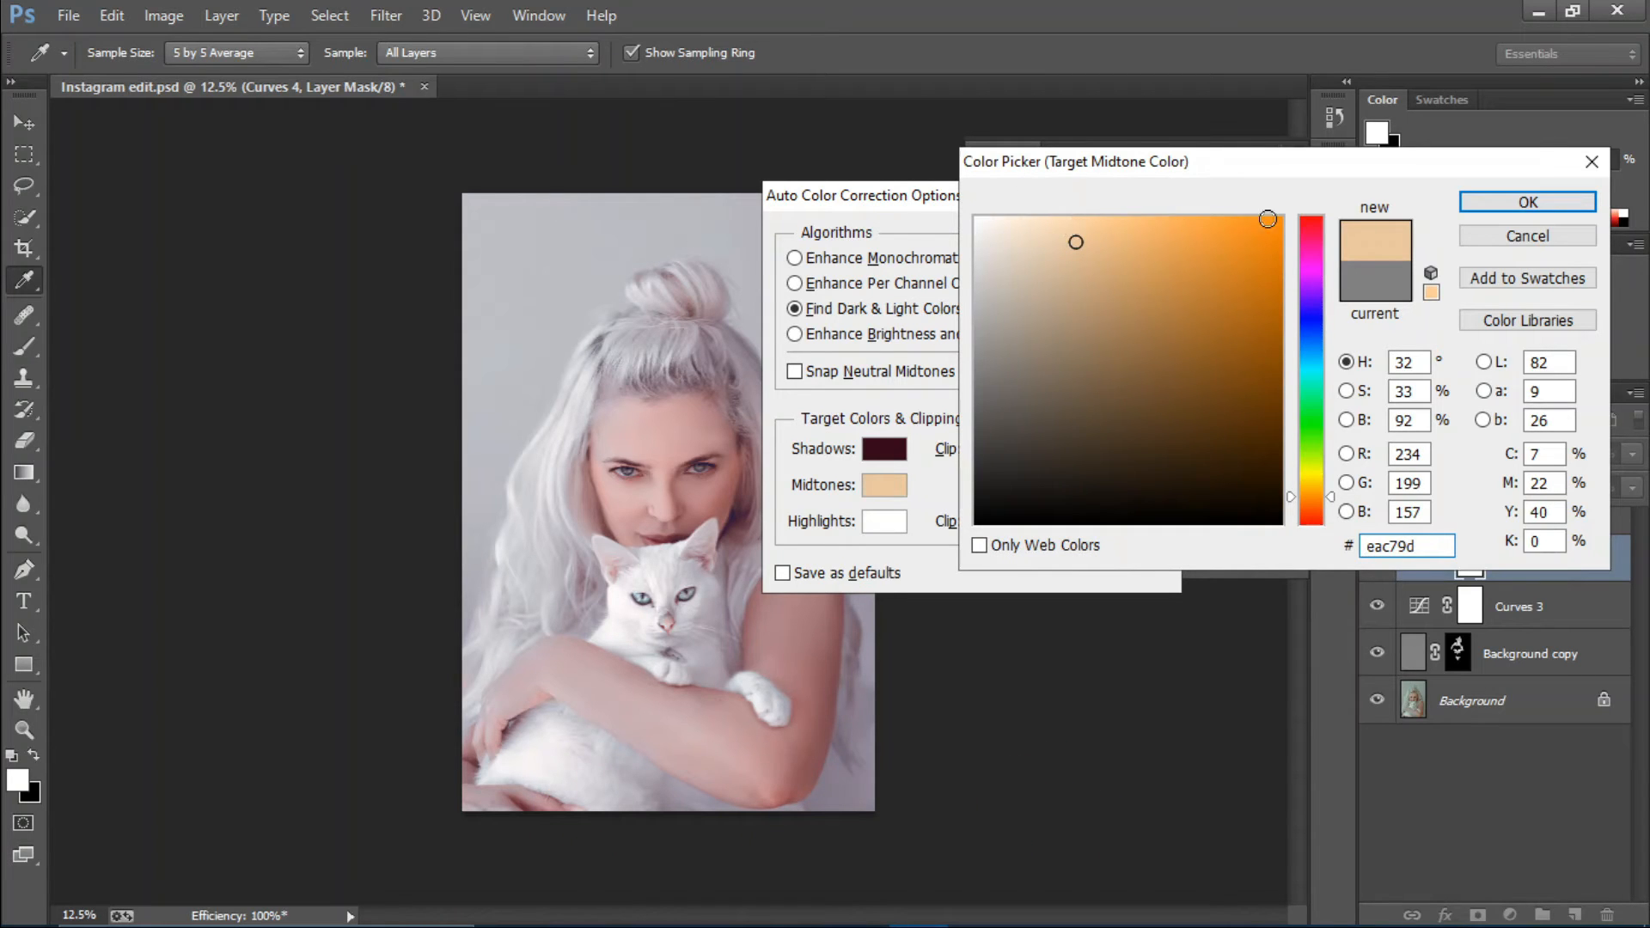
click(1474, 207)
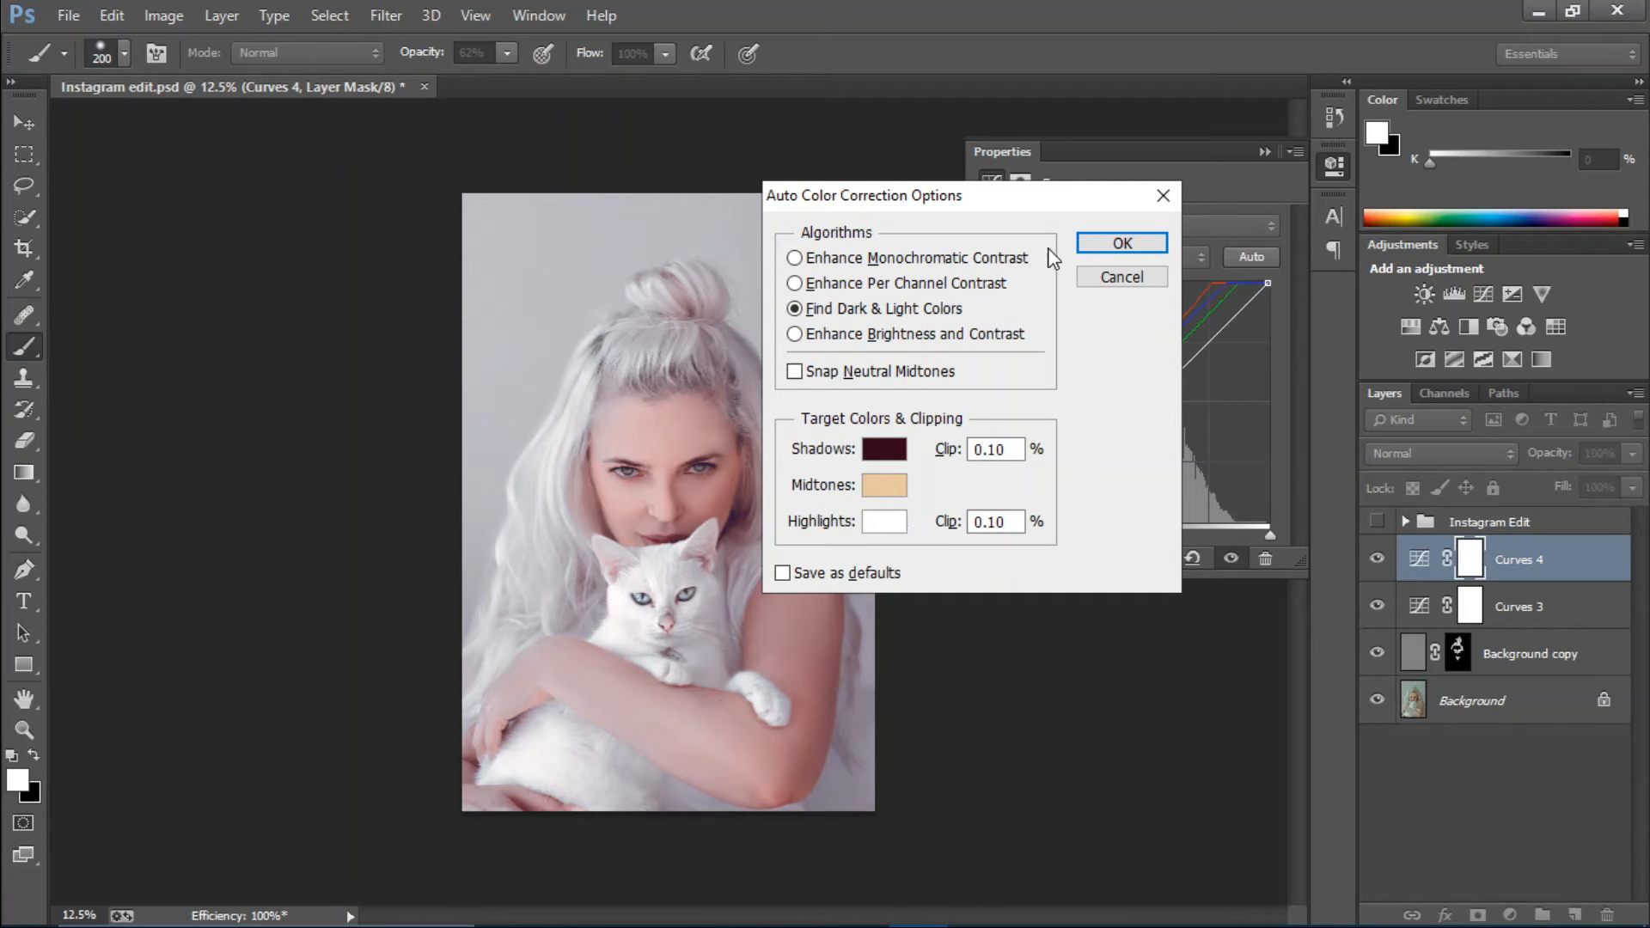
click(1116, 244)
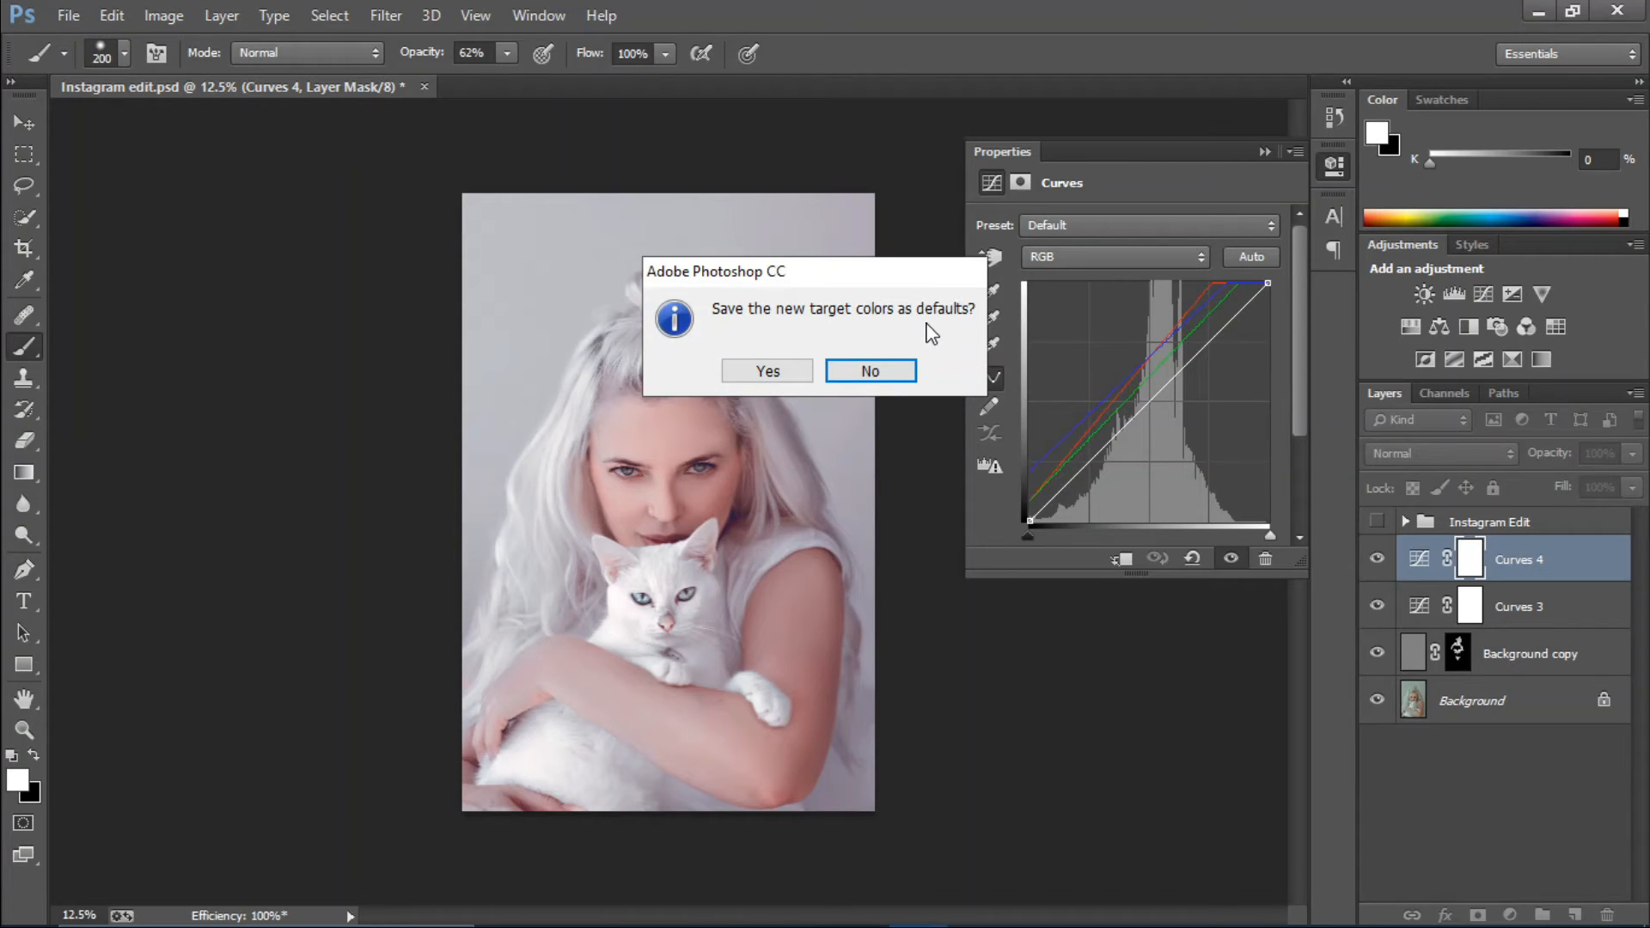
click(870, 370)
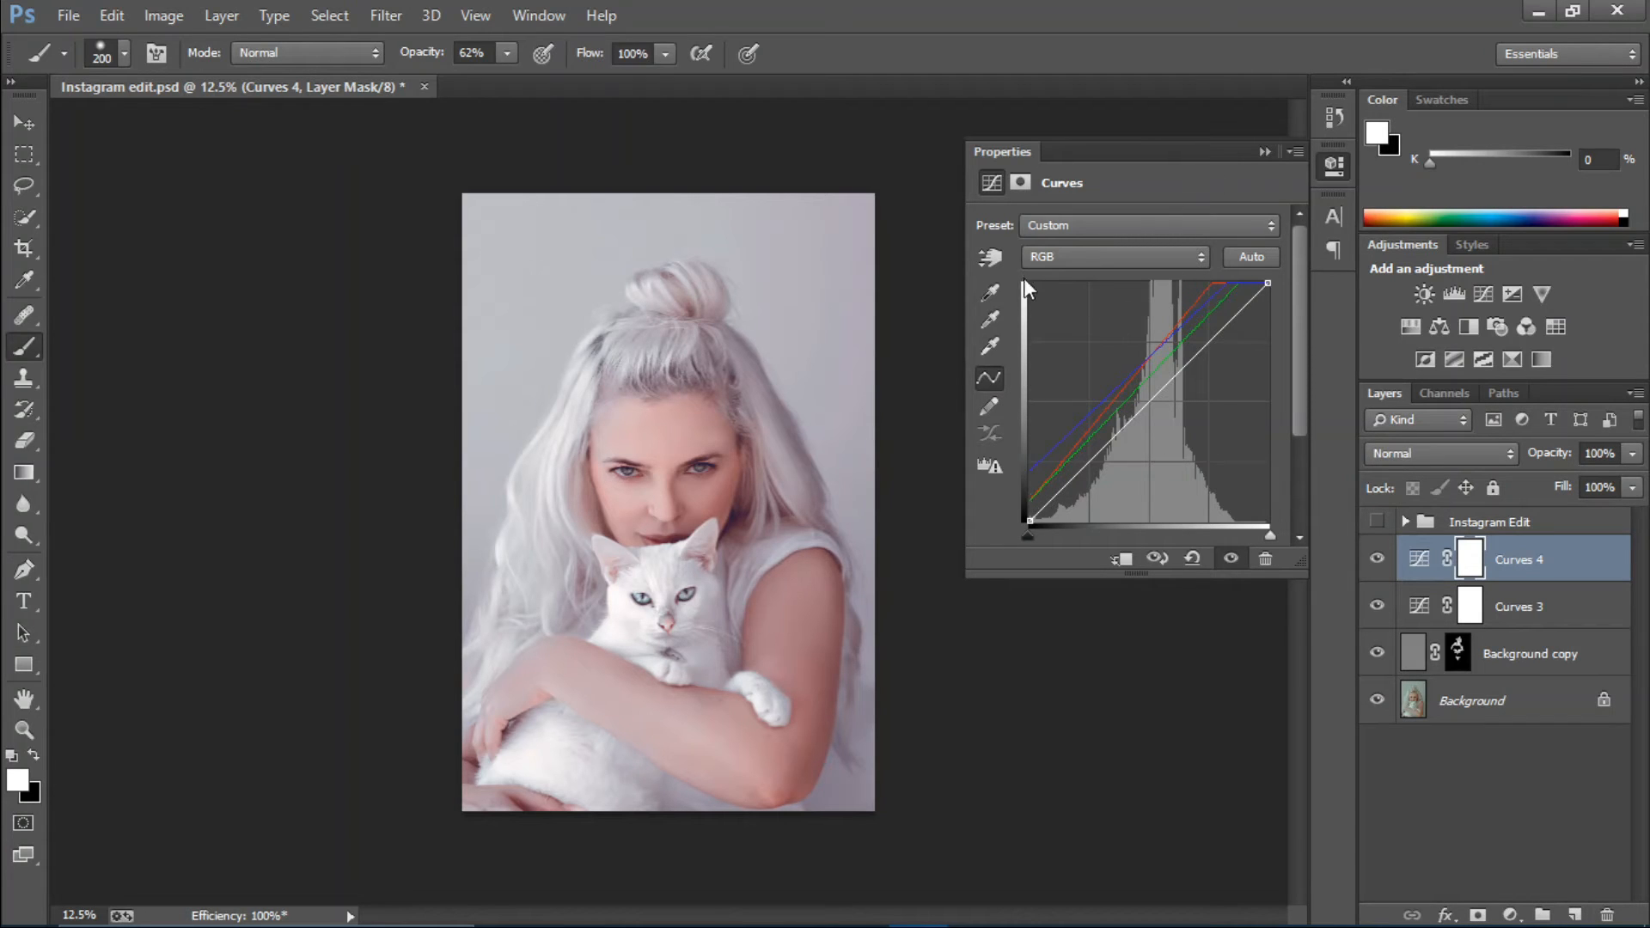
Step: Compare the portrait with and without the top Curves layer, leaving the layer visible and its settings closed
click(1378, 560)
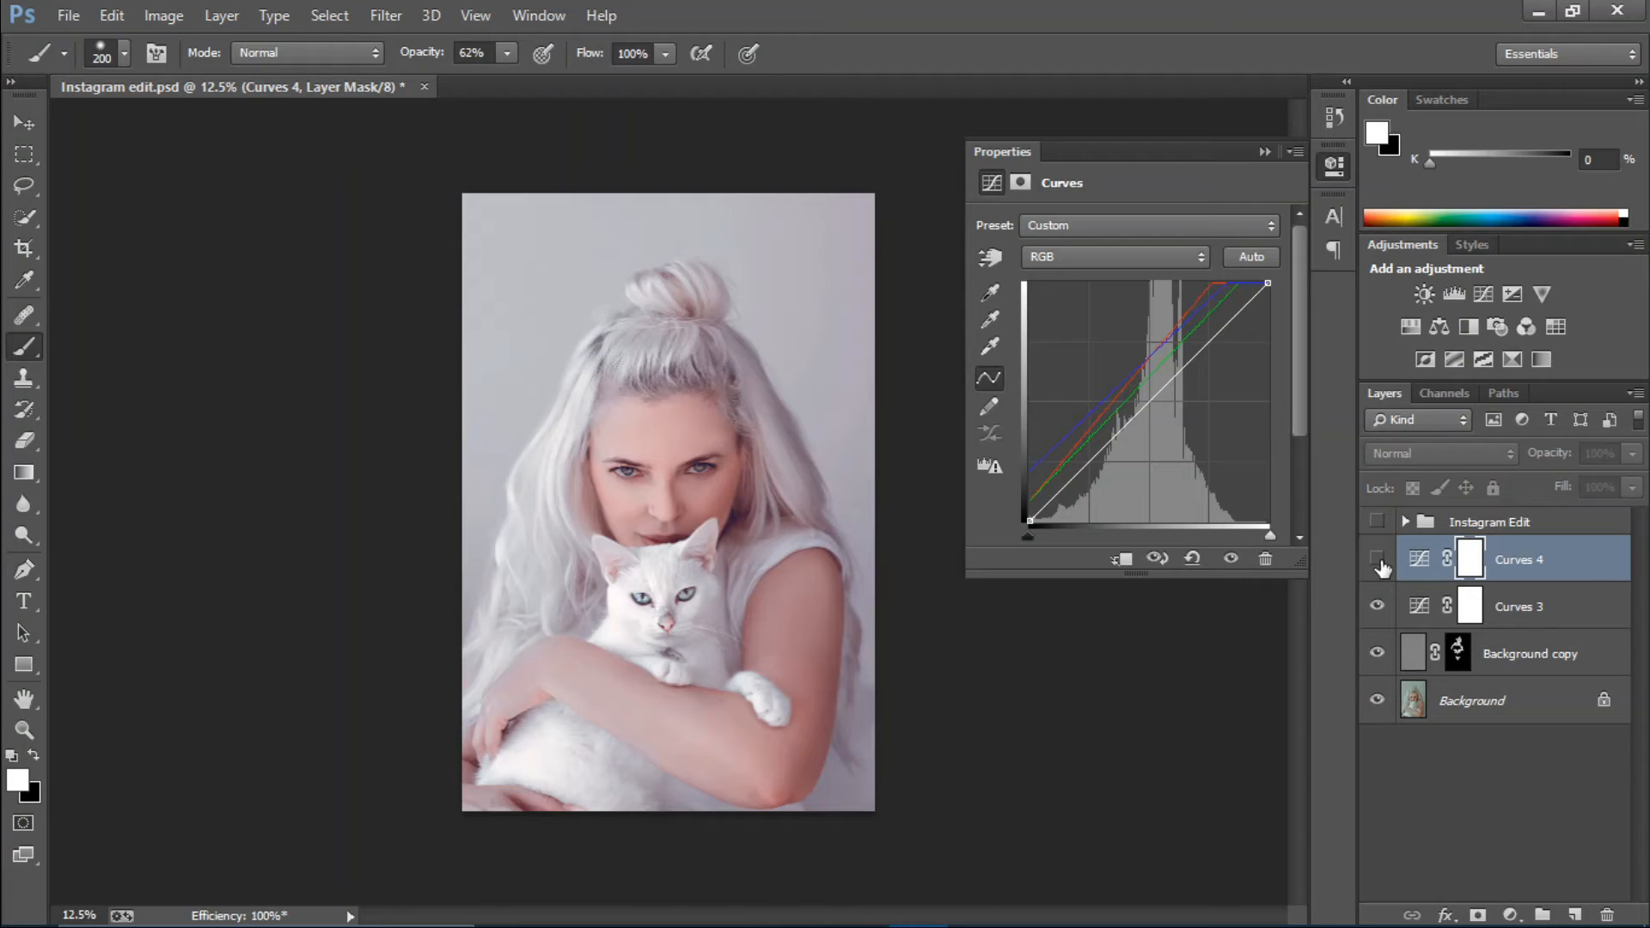
click(1377, 560)
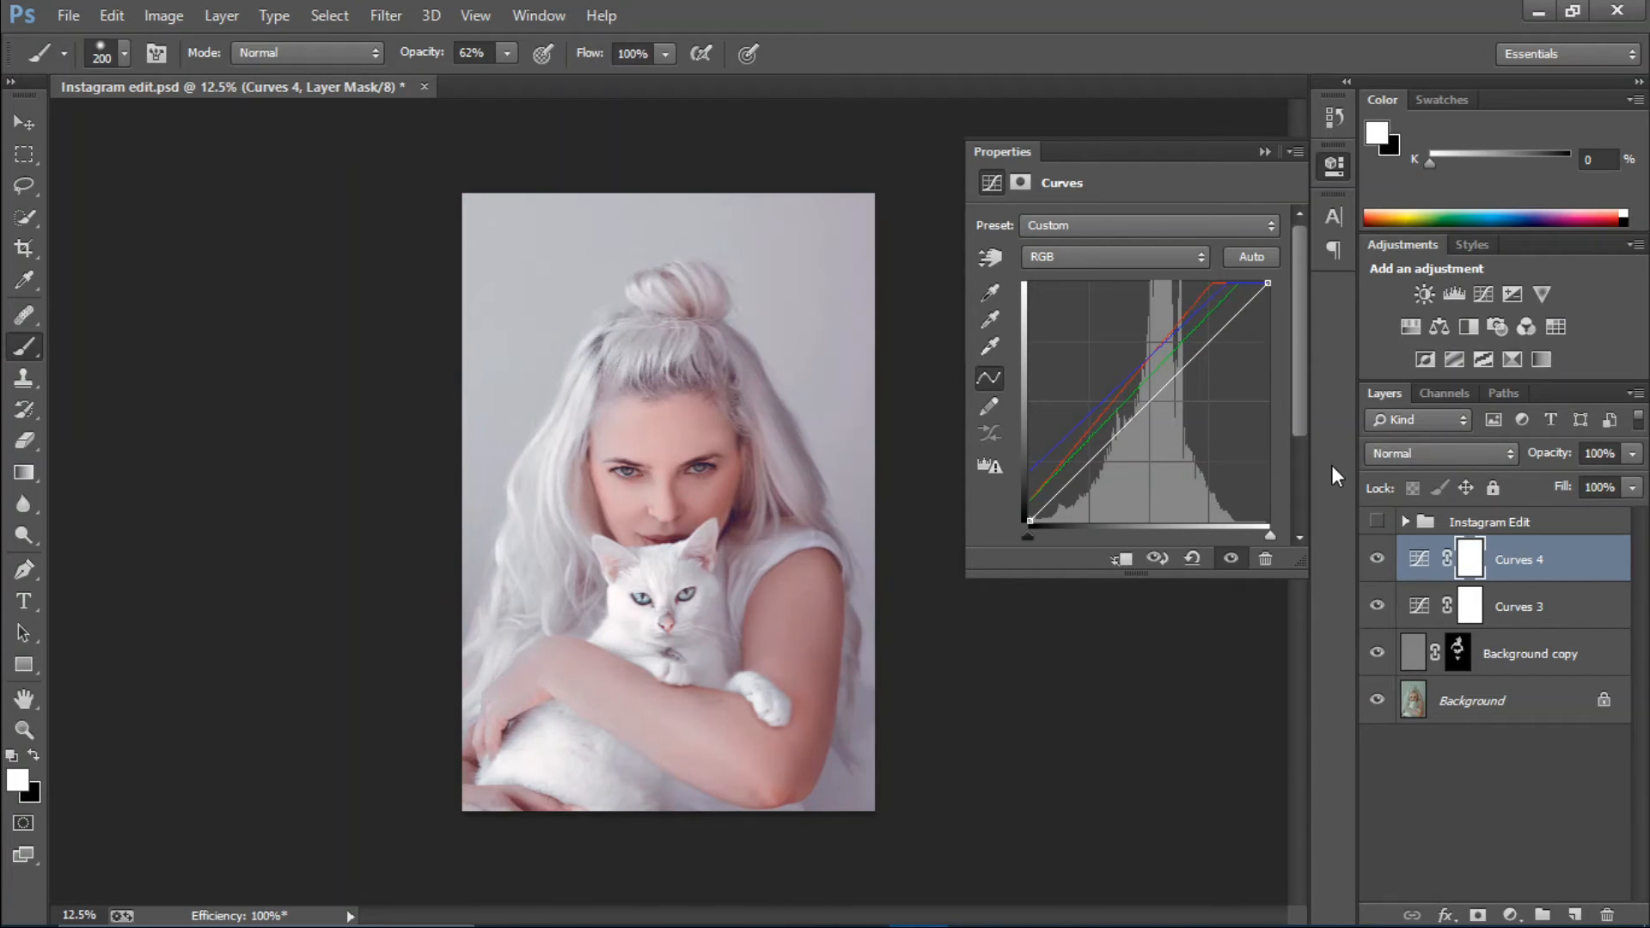
click(1264, 152)
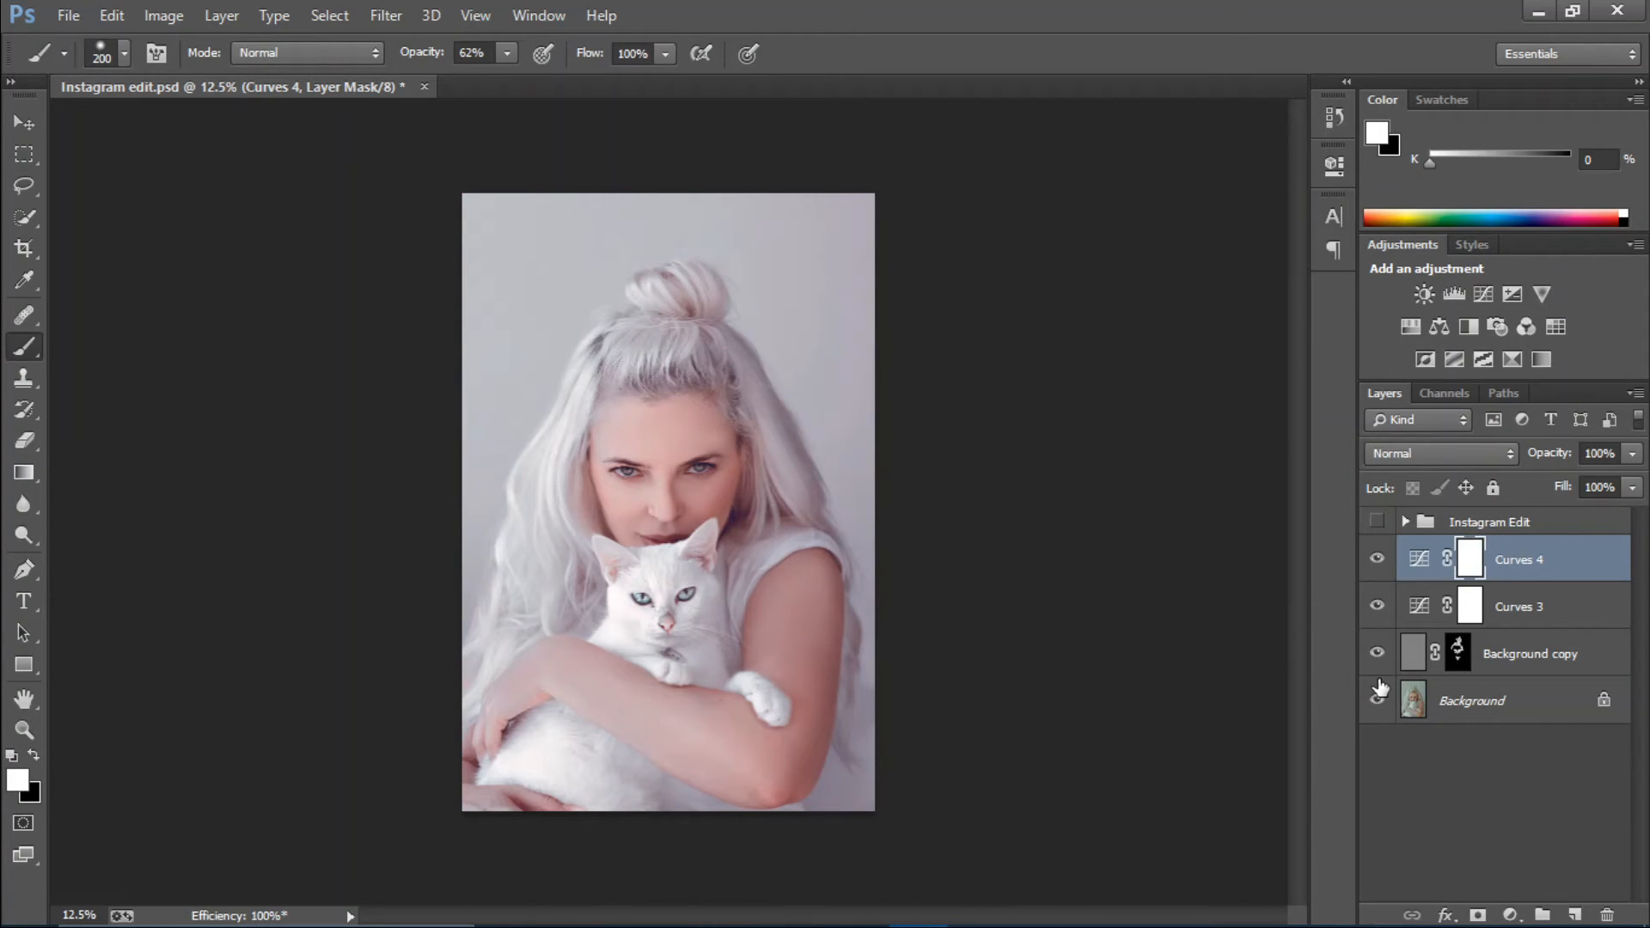
Step: Add a Selective Color adjustment layer above the Curves layers and set Black to -11% for the Blacks
click(1510, 915)
click(1497, 890)
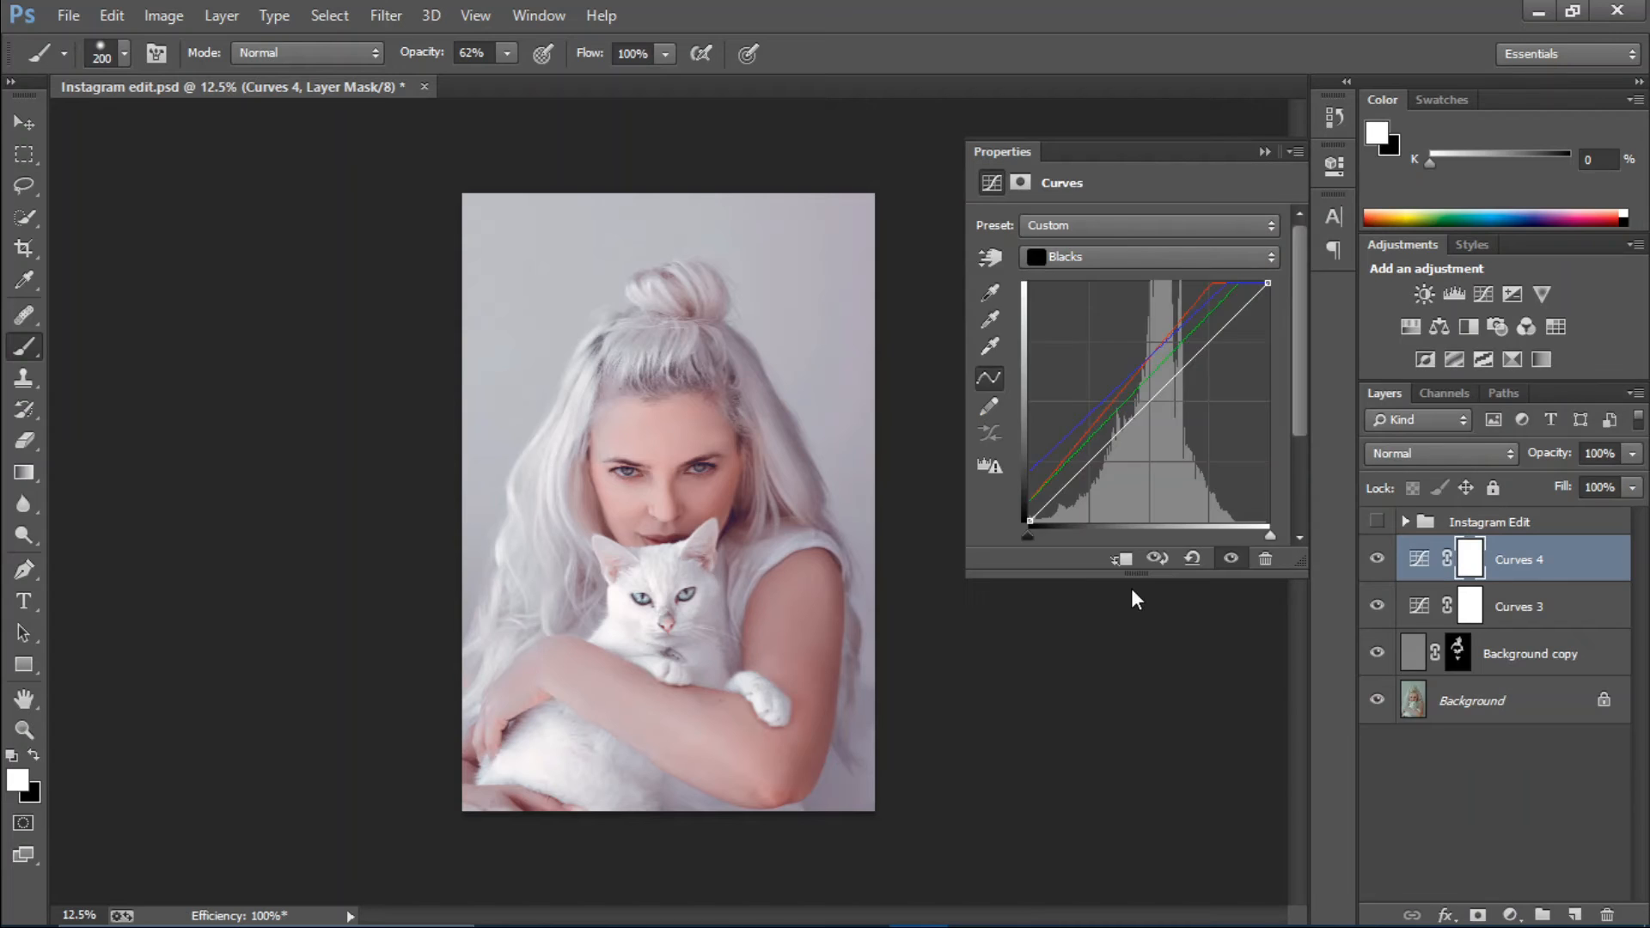
click(1129, 266)
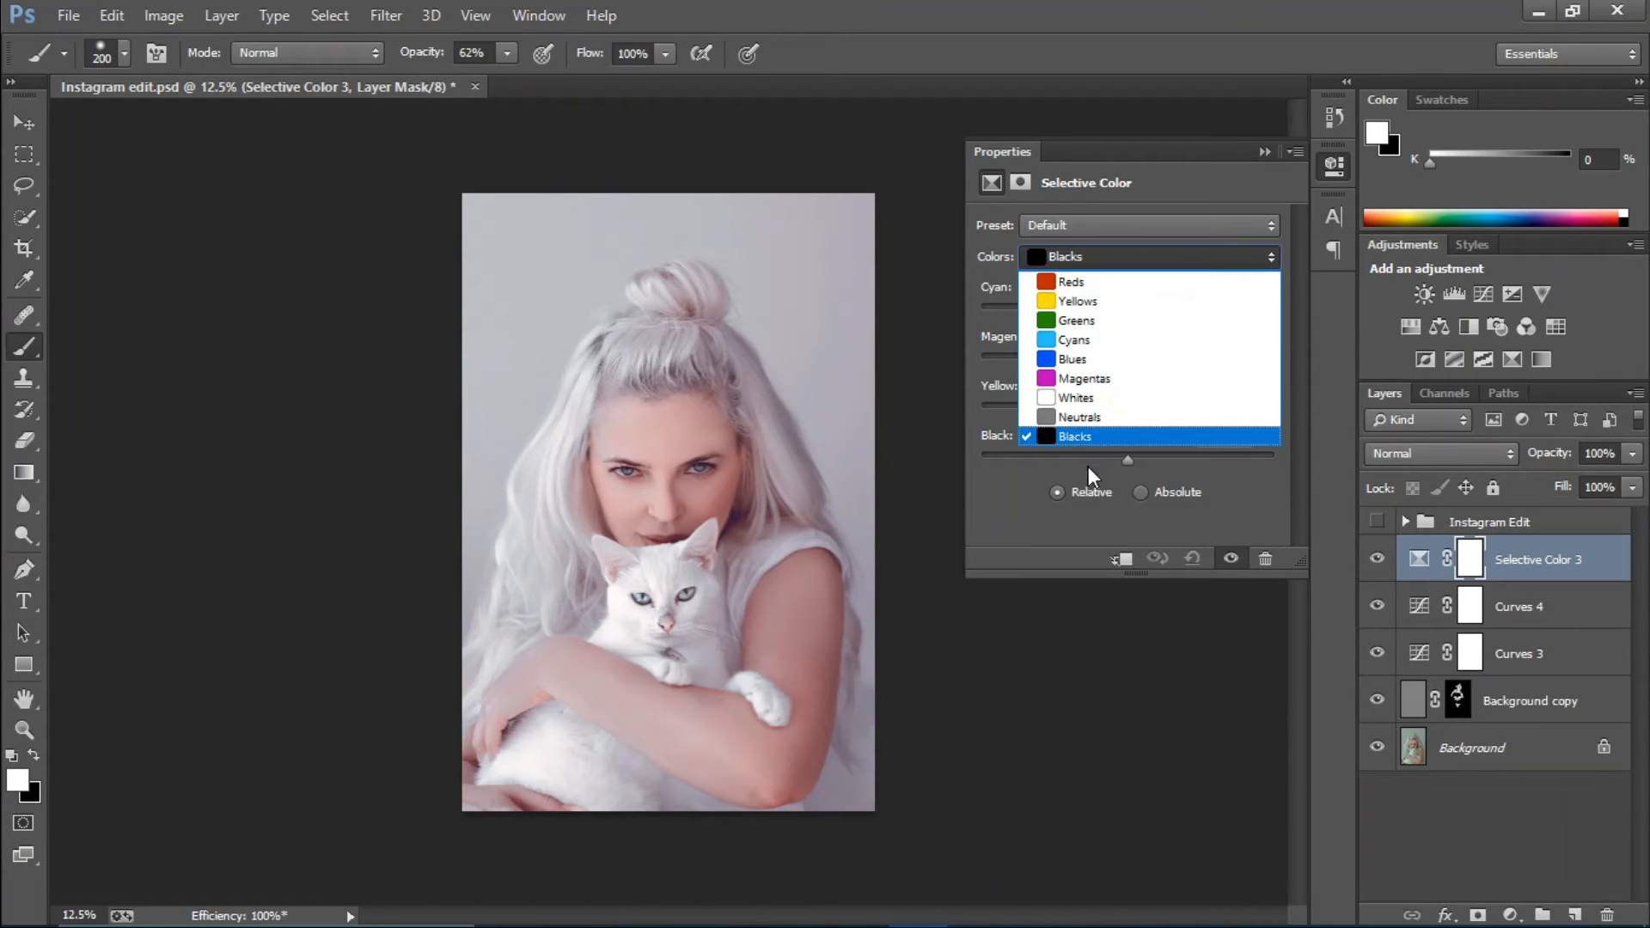
click(1065, 420)
click(1057, 256)
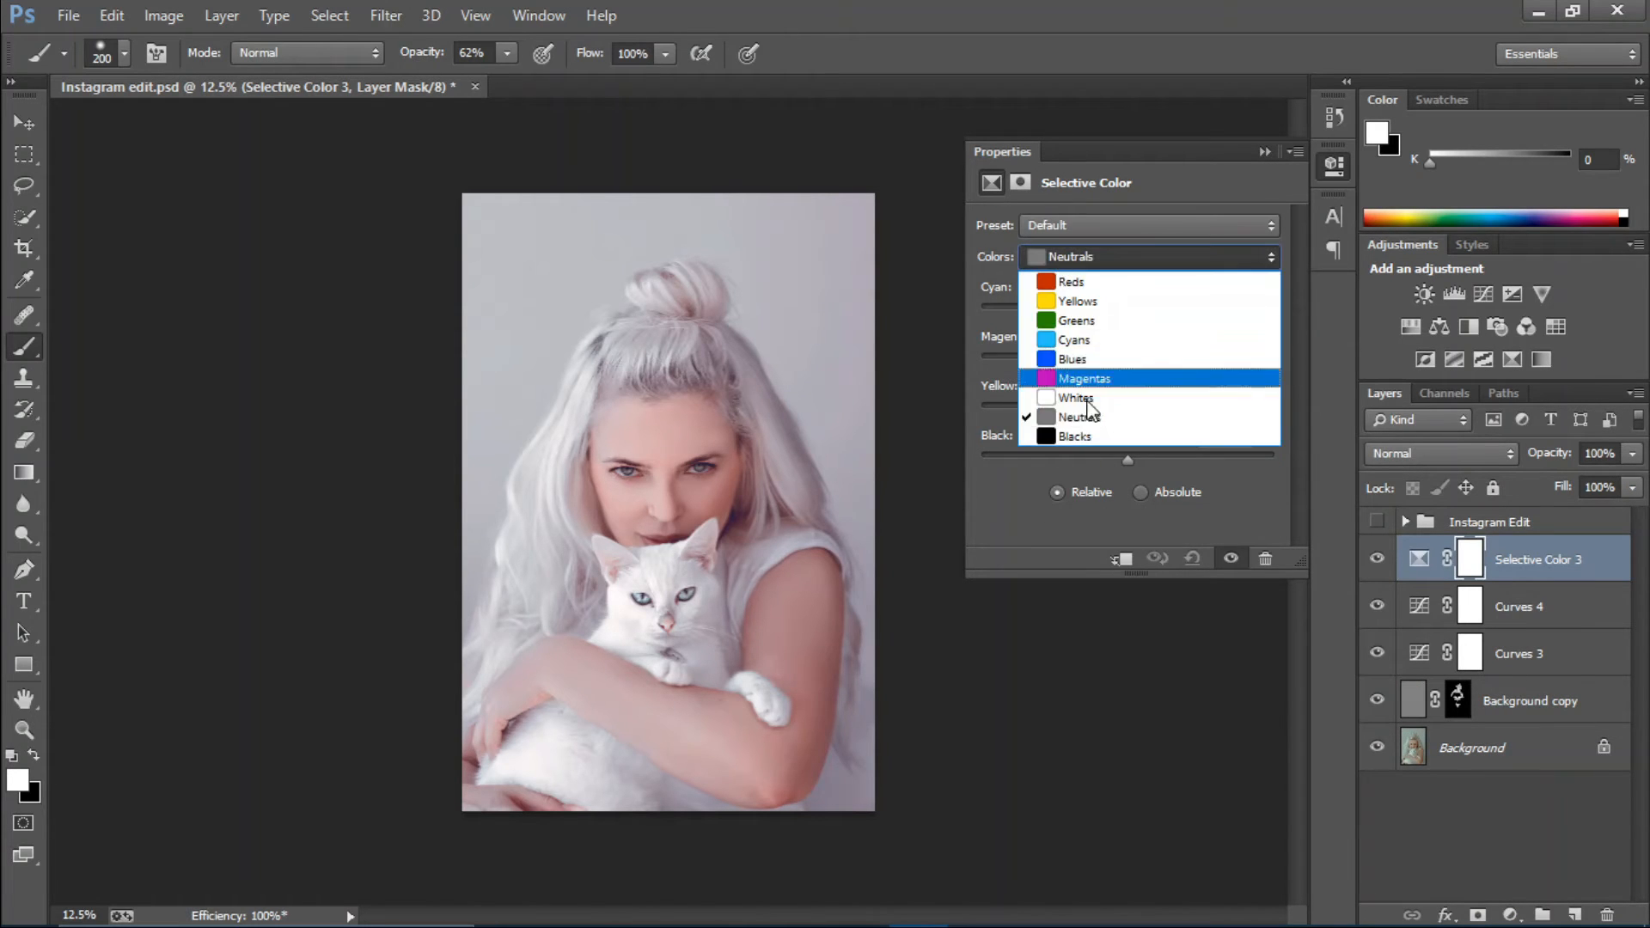
click(1088, 428)
drag(1127, 455, 1112, 457)
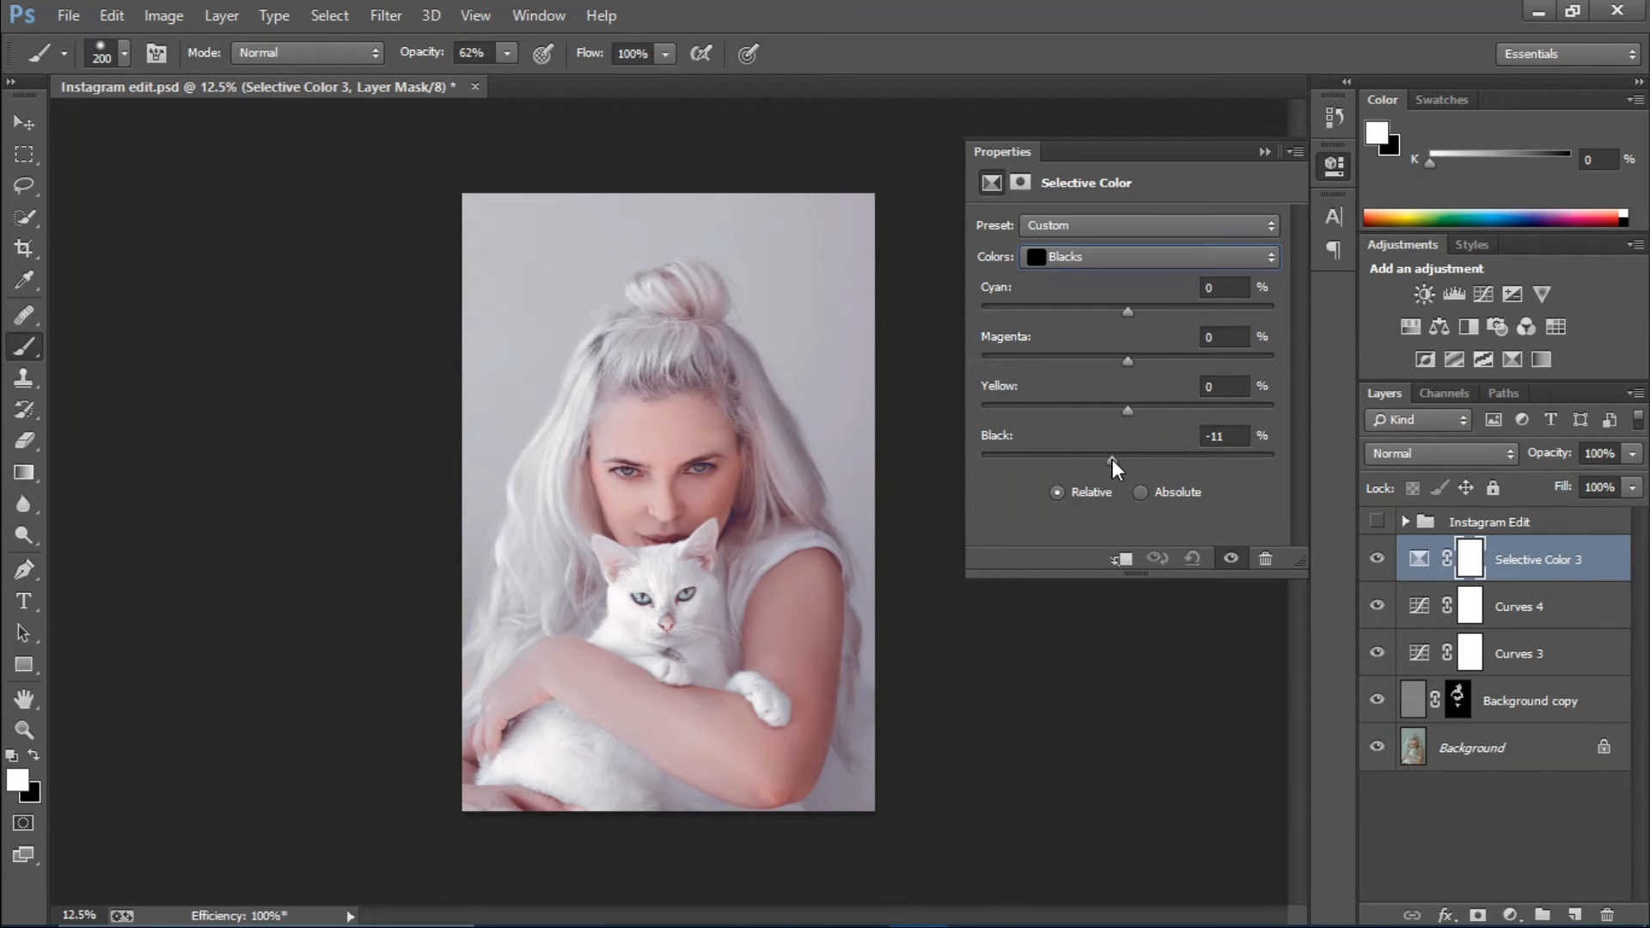
Step: Add a second Selective Color adjustment layer, set Black to +36% for the Blacks, and close its settings
click(1510, 915)
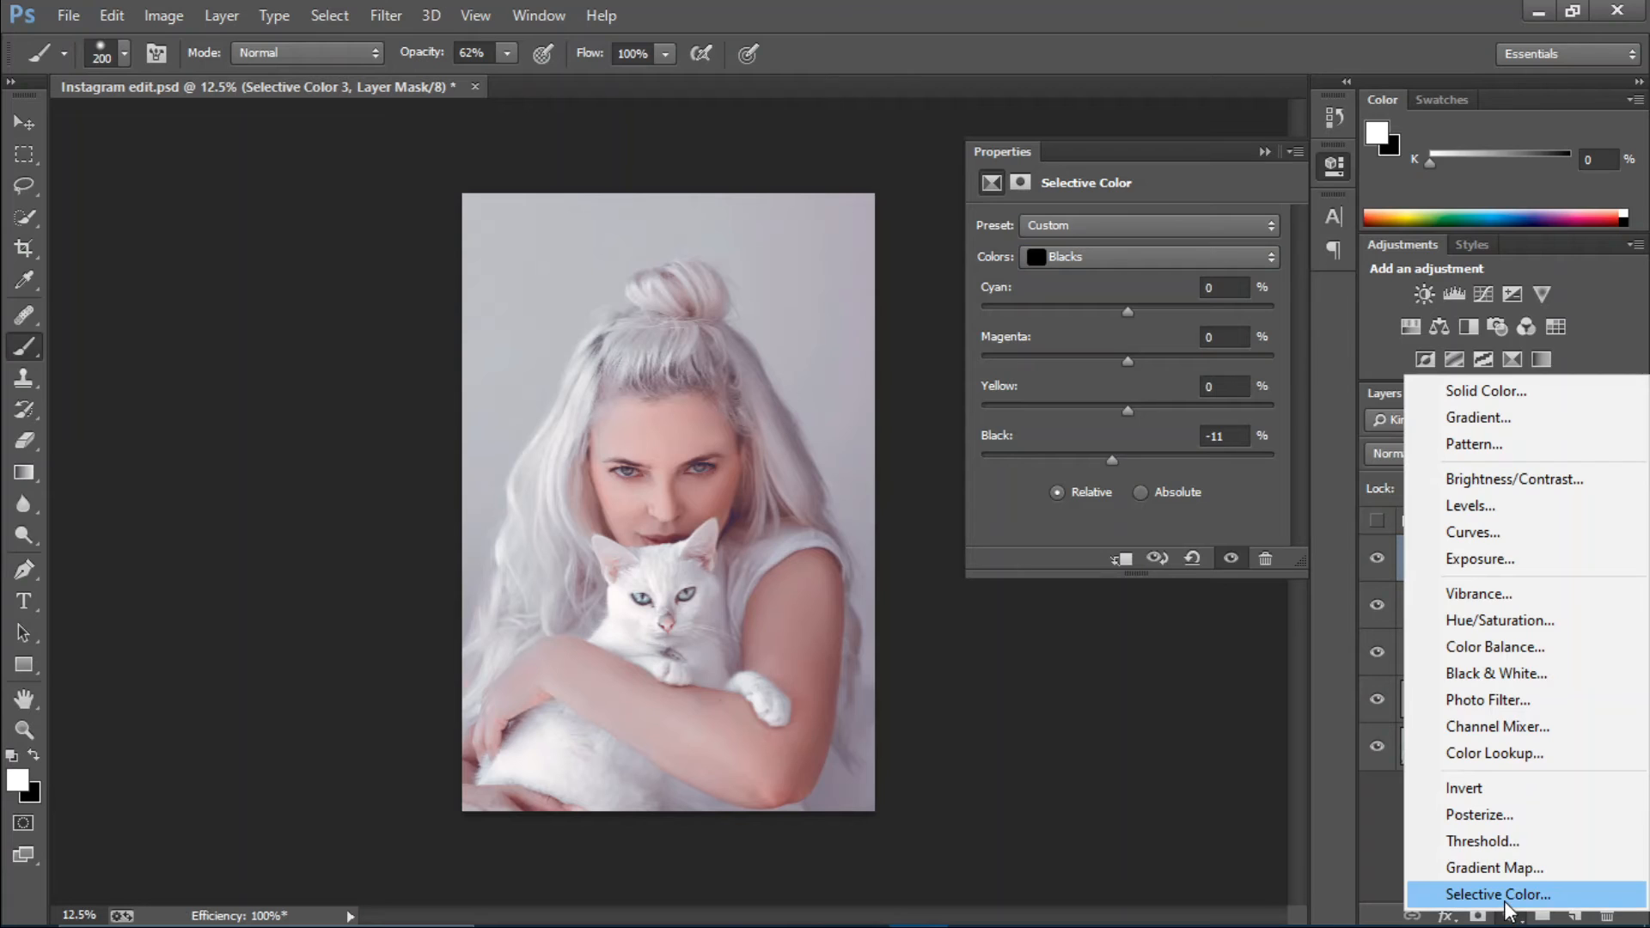
click(1497, 895)
drag(1127, 461, 1164, 461)
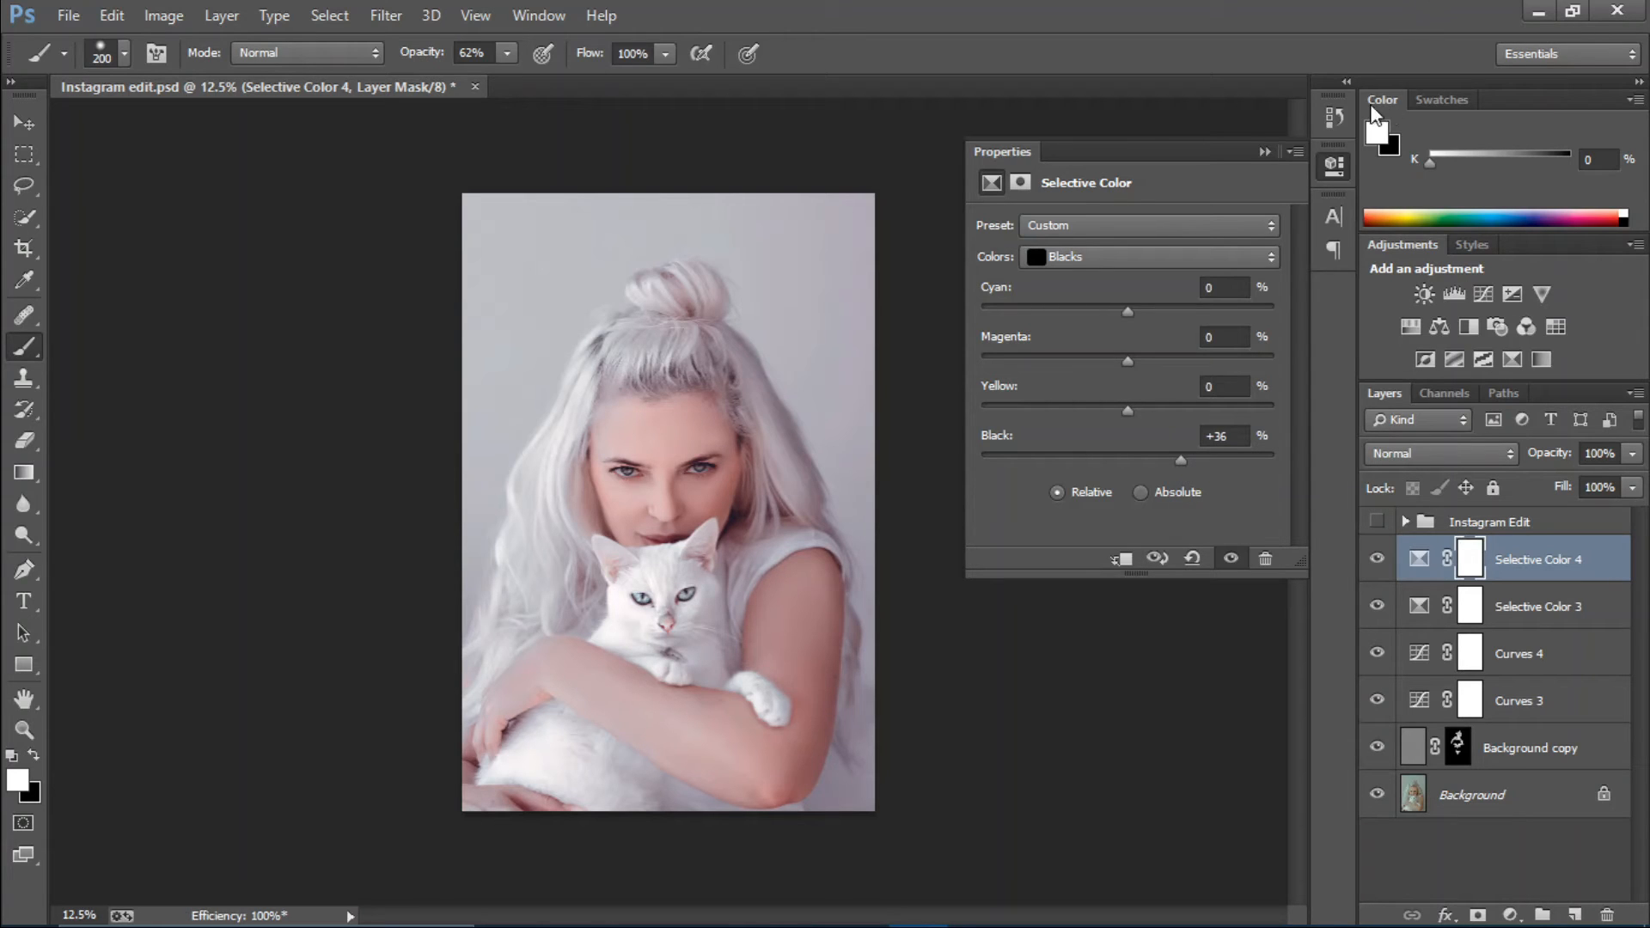
click(1266, 148)
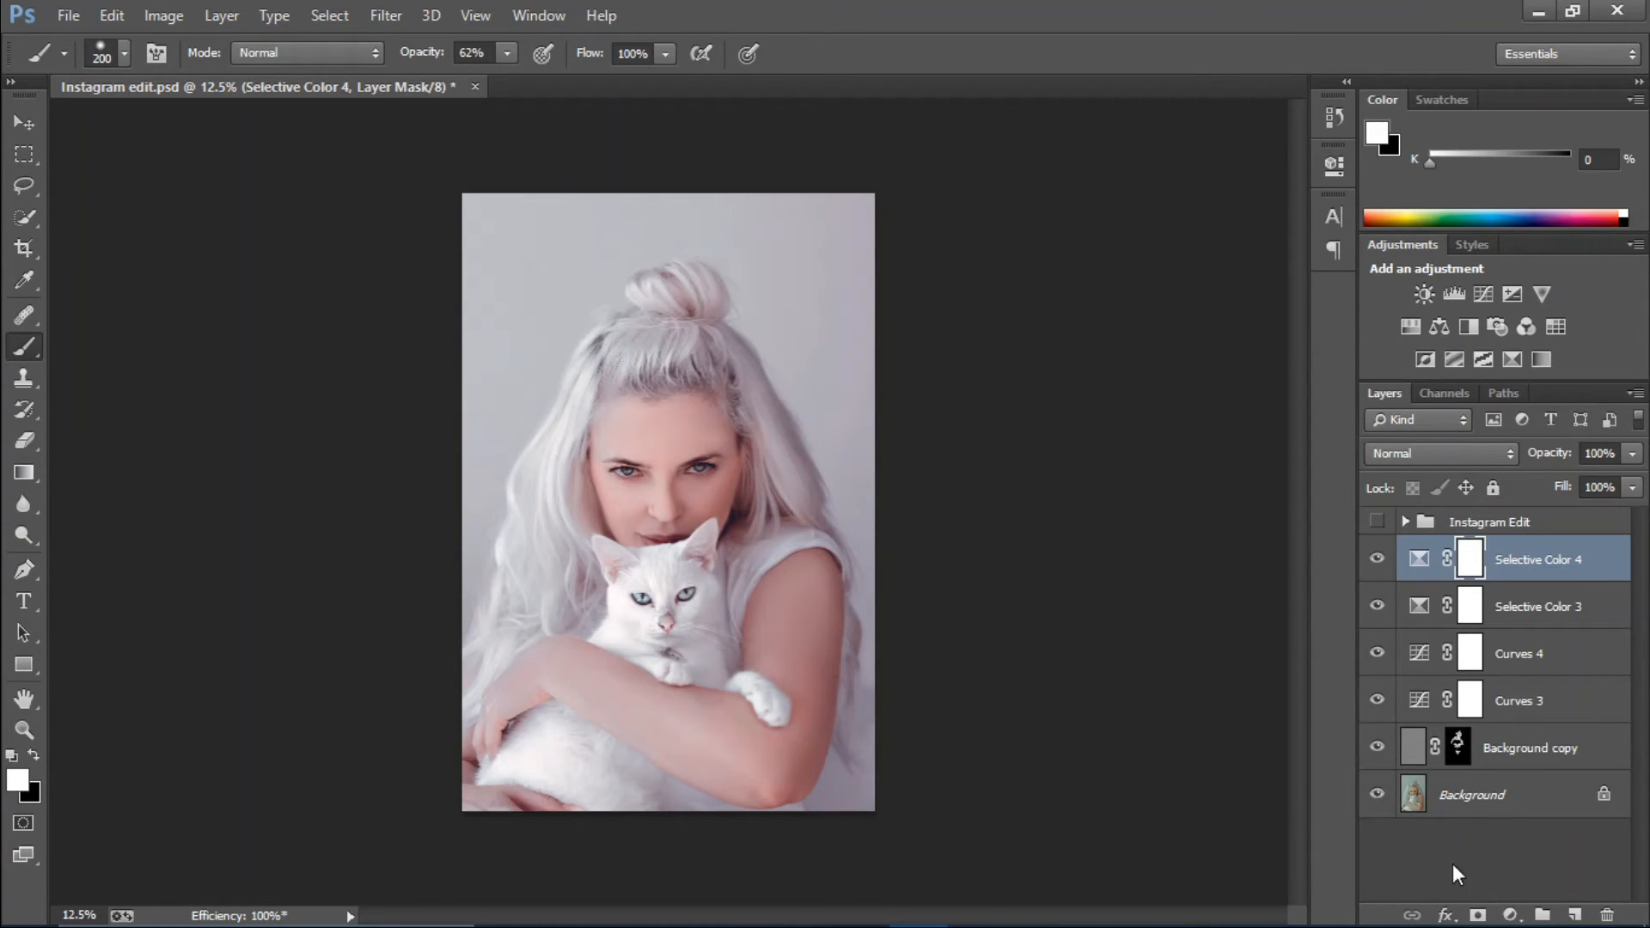
Step: Add a Black & White adjustment layer on top of the Selective Color layers and set its blend mode to Luminosity
click(1509, 914)
click(1498, 670)
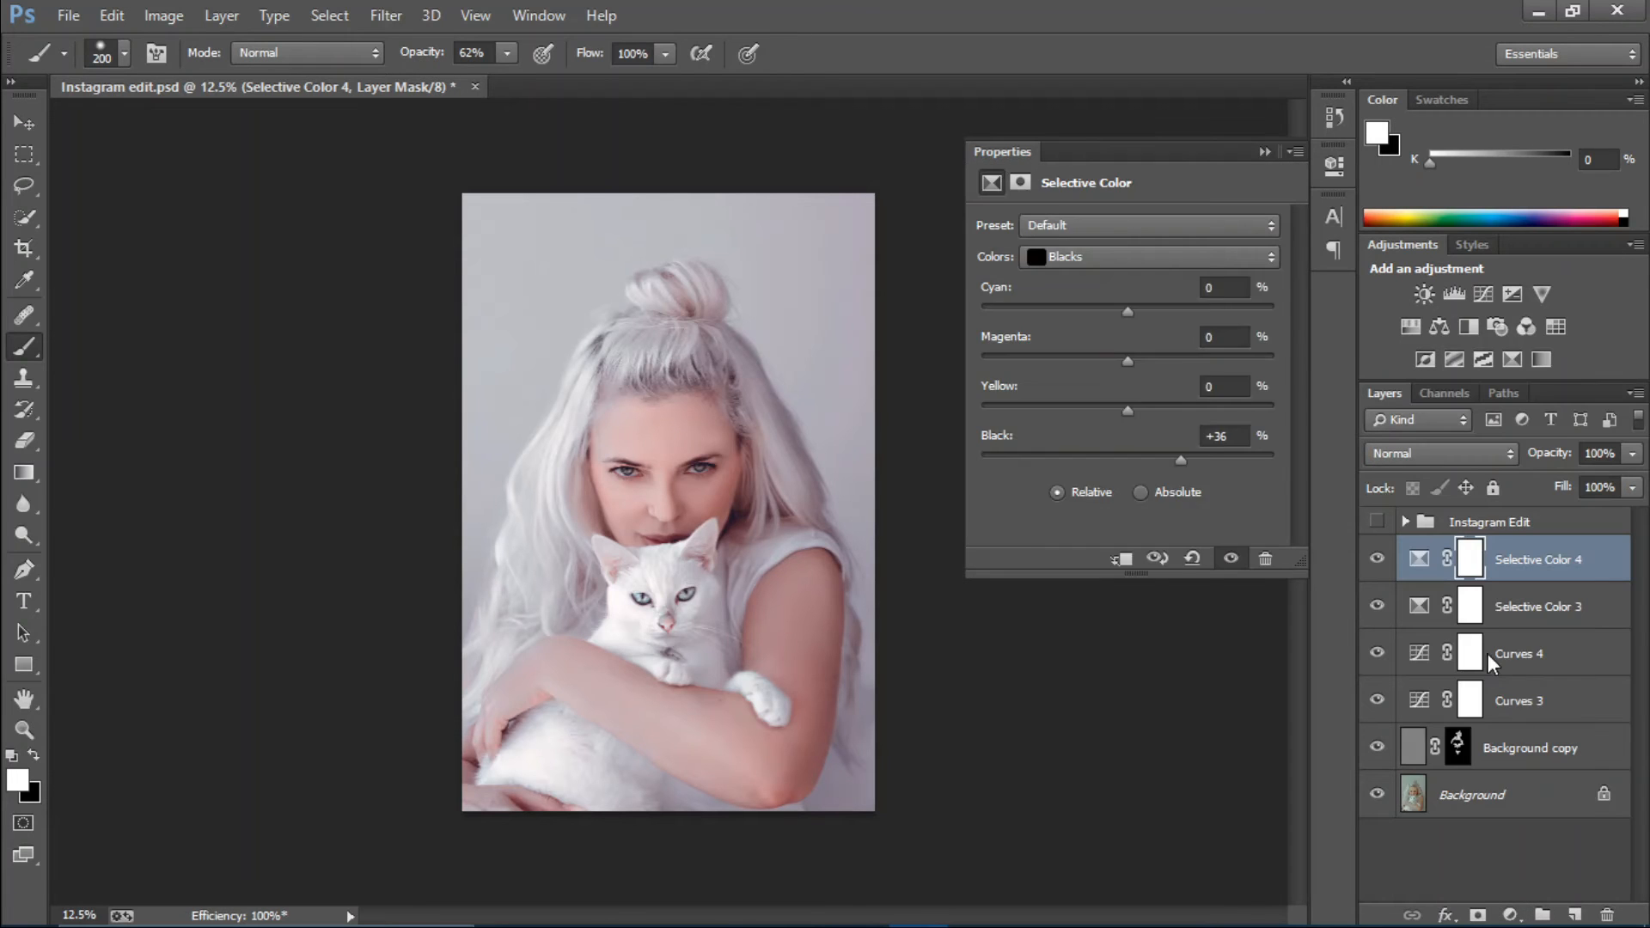
click(1395, 455)
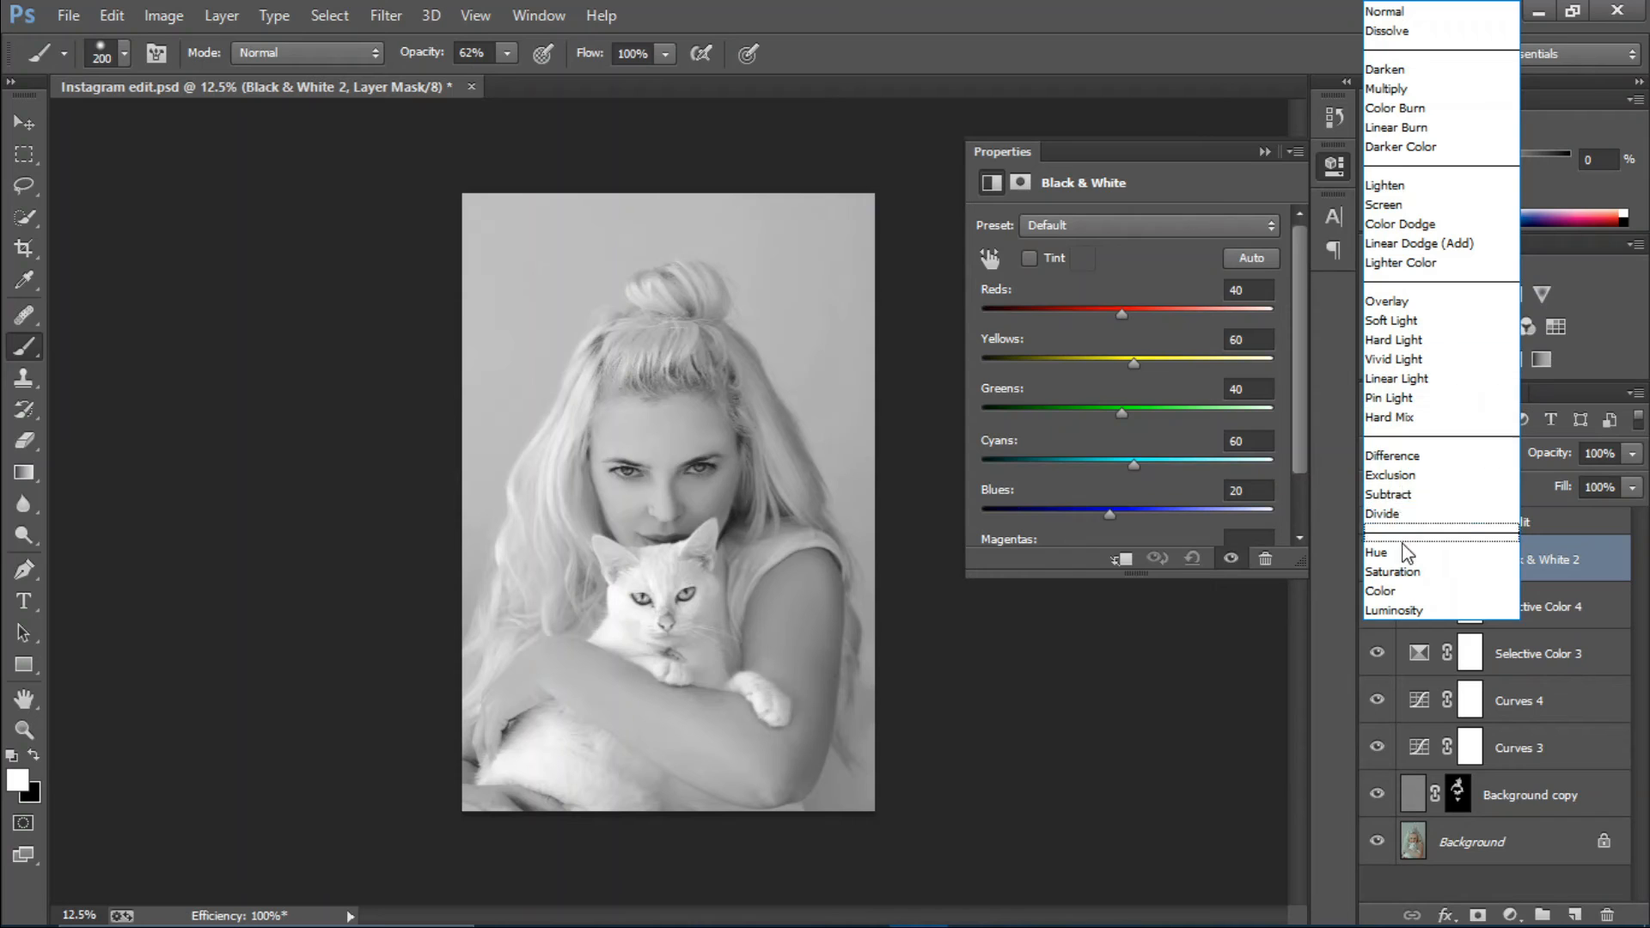
click(1399, 606)
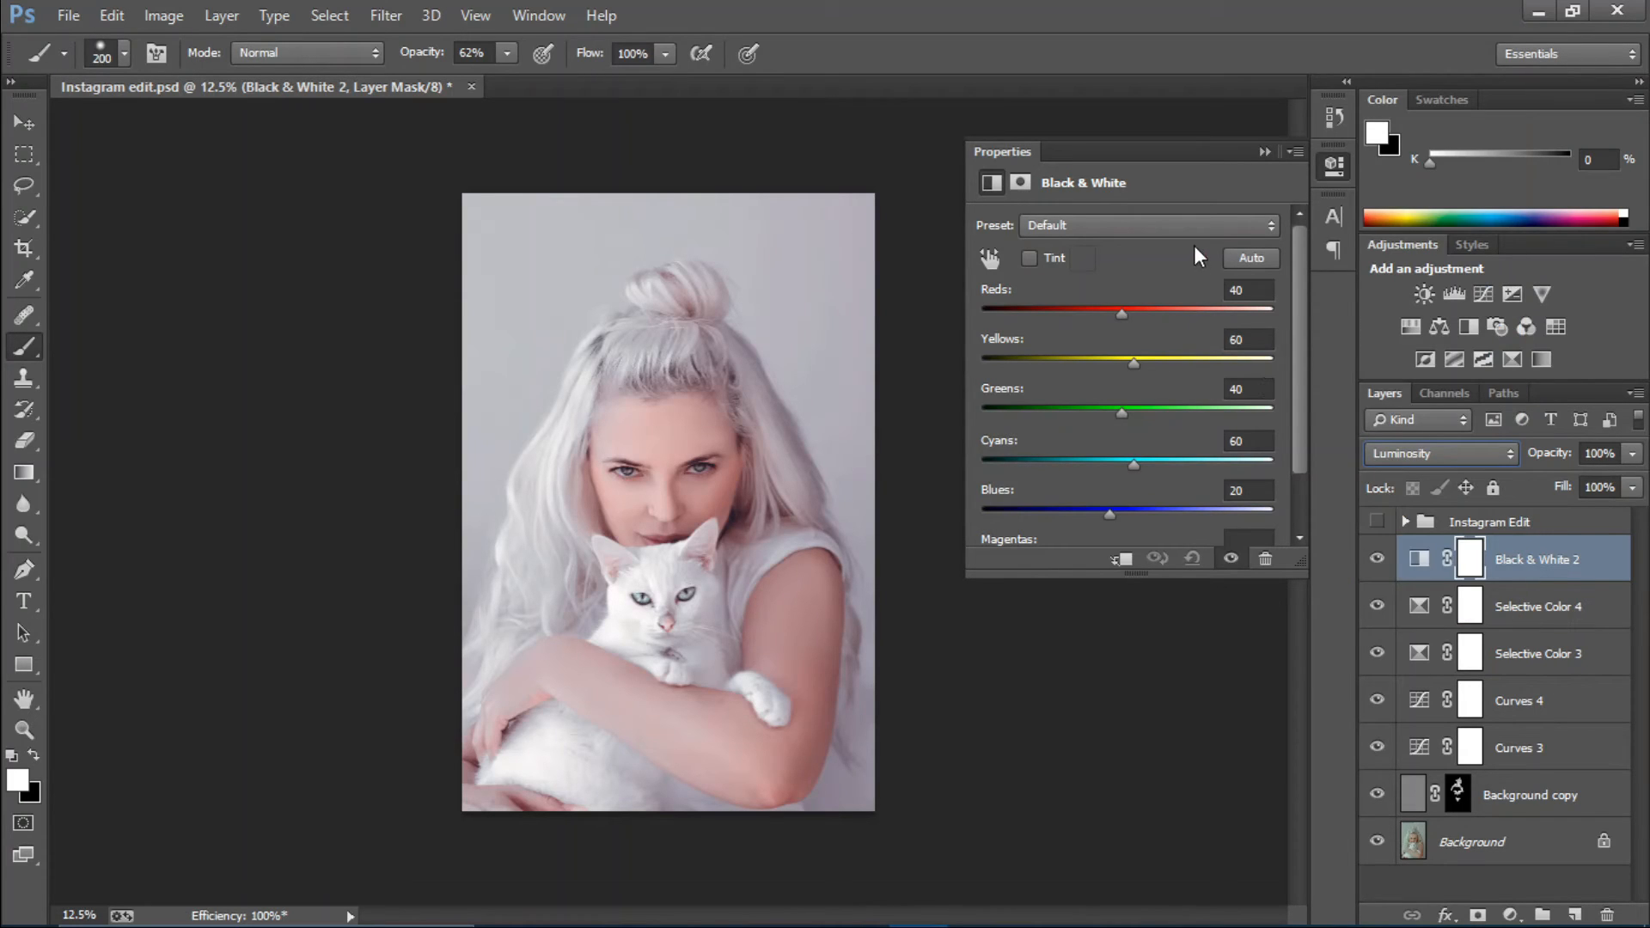
Step: Set the Black & White layer's Reds to -4, Yellows to -26, Greens to 23, Cyans to 160 and Blues to 89, and close its settings
drag(1118, 311, 1100, 312)
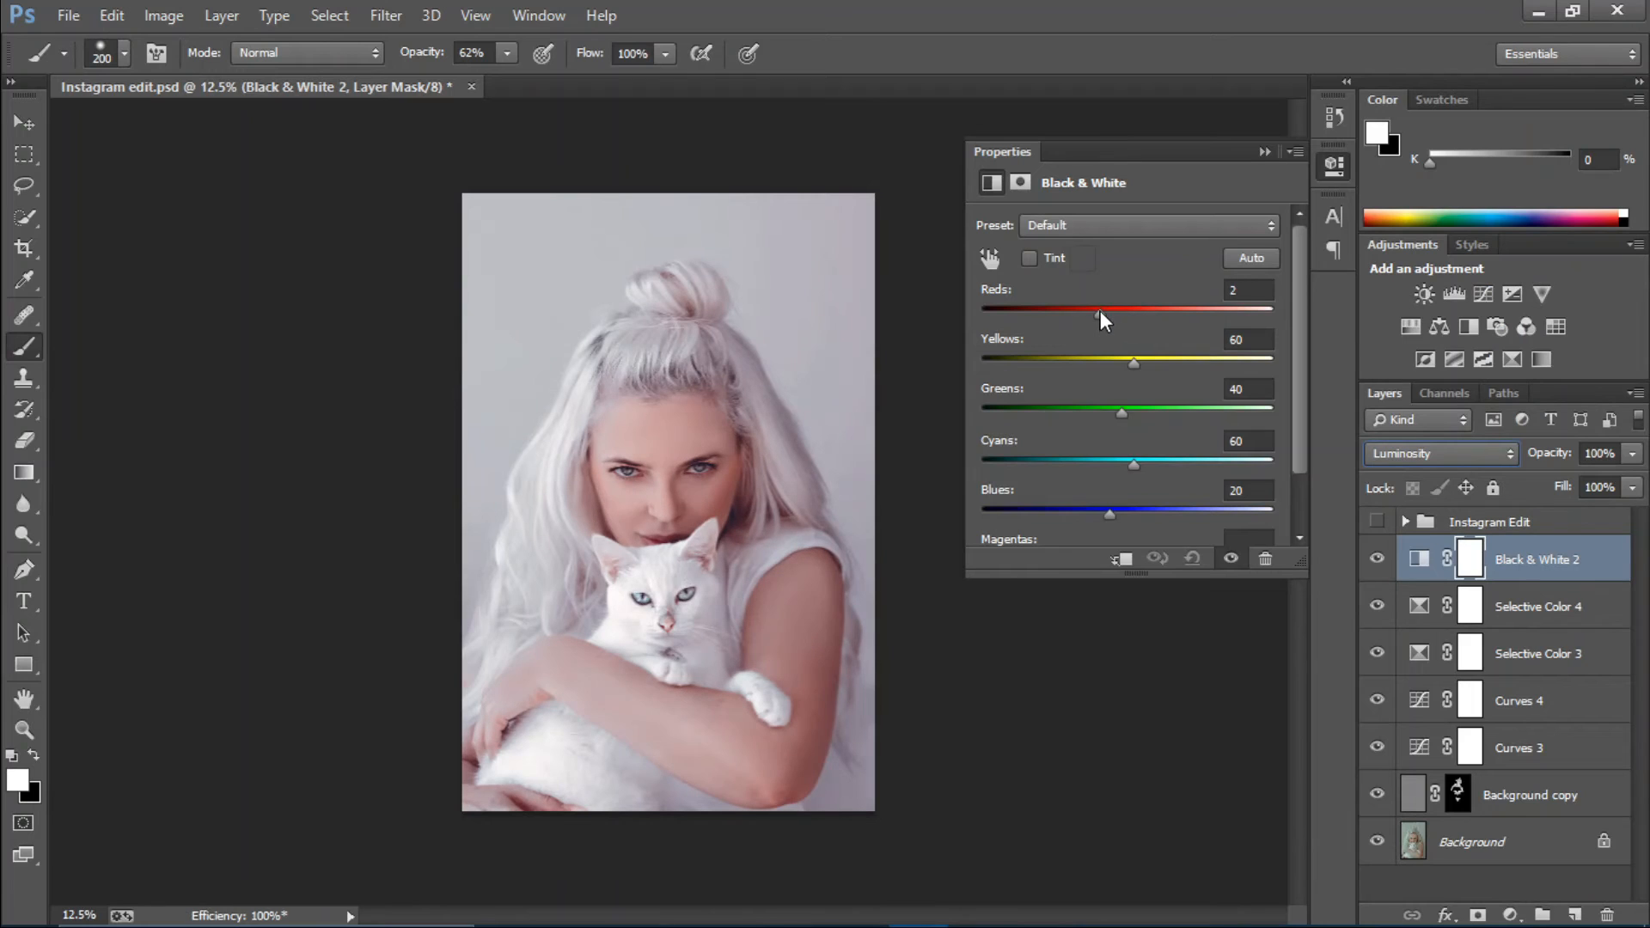
drag(1131, 369, 1103, 370)
drag(1084, 415, 1097, 318)
drag(1133, 464, 1152, 509)
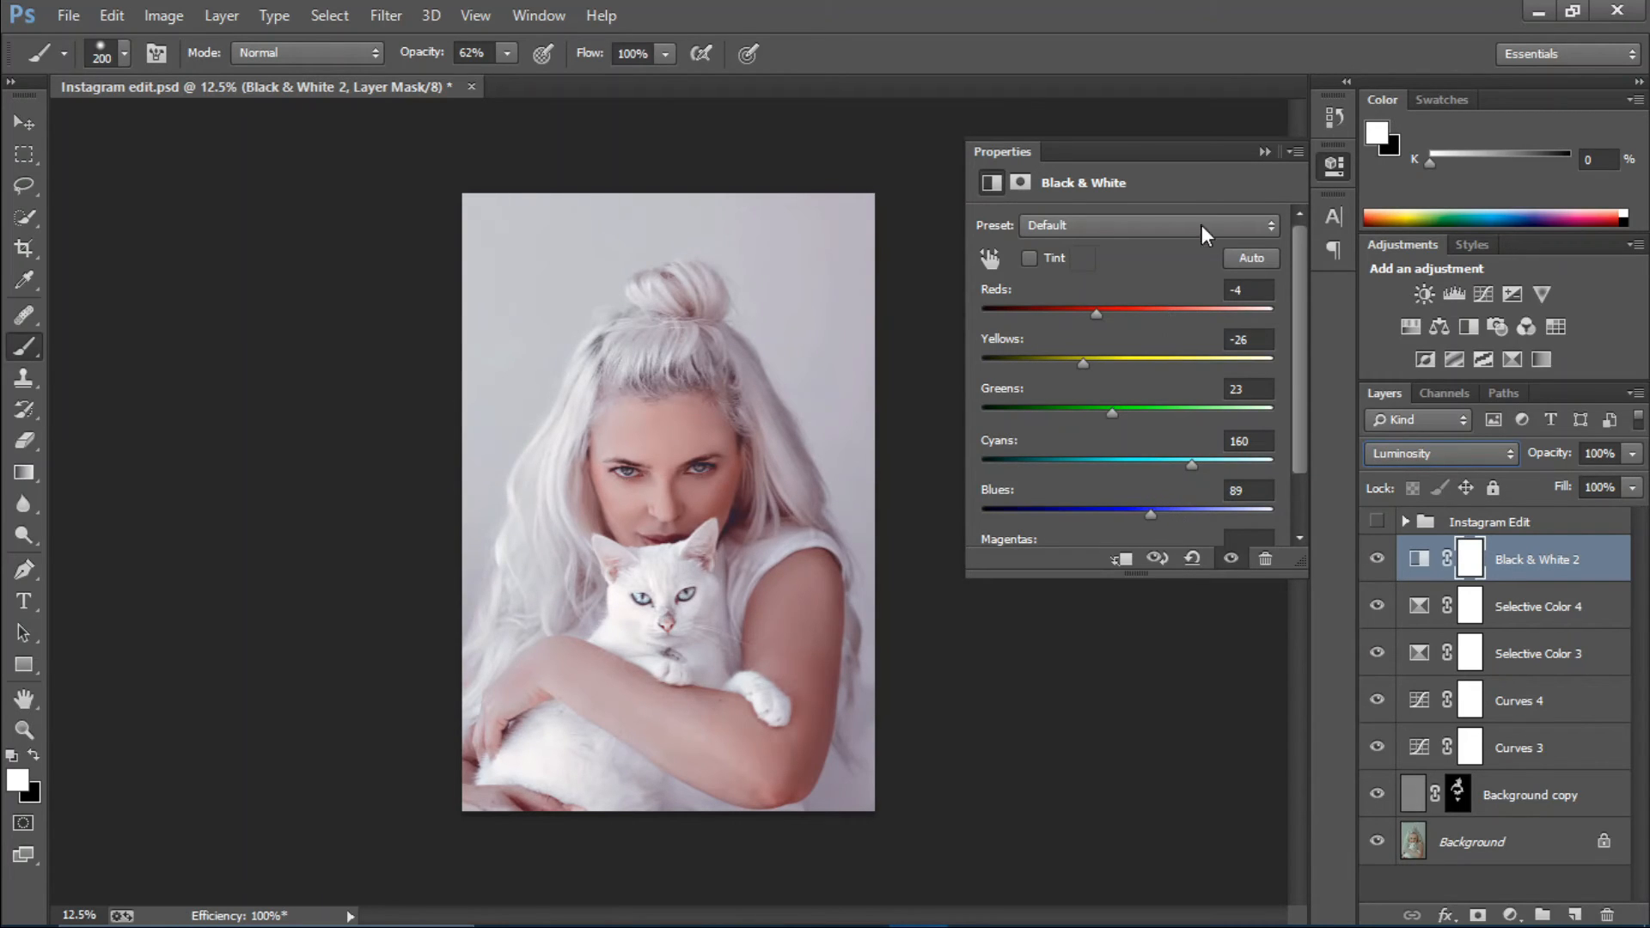
click(1263, 152)
Step: In the Black & White layer's blending options, split the Underlying Layer highlight limit of Blend If Gray to 99 / 195 and apply
click(1419, 559)
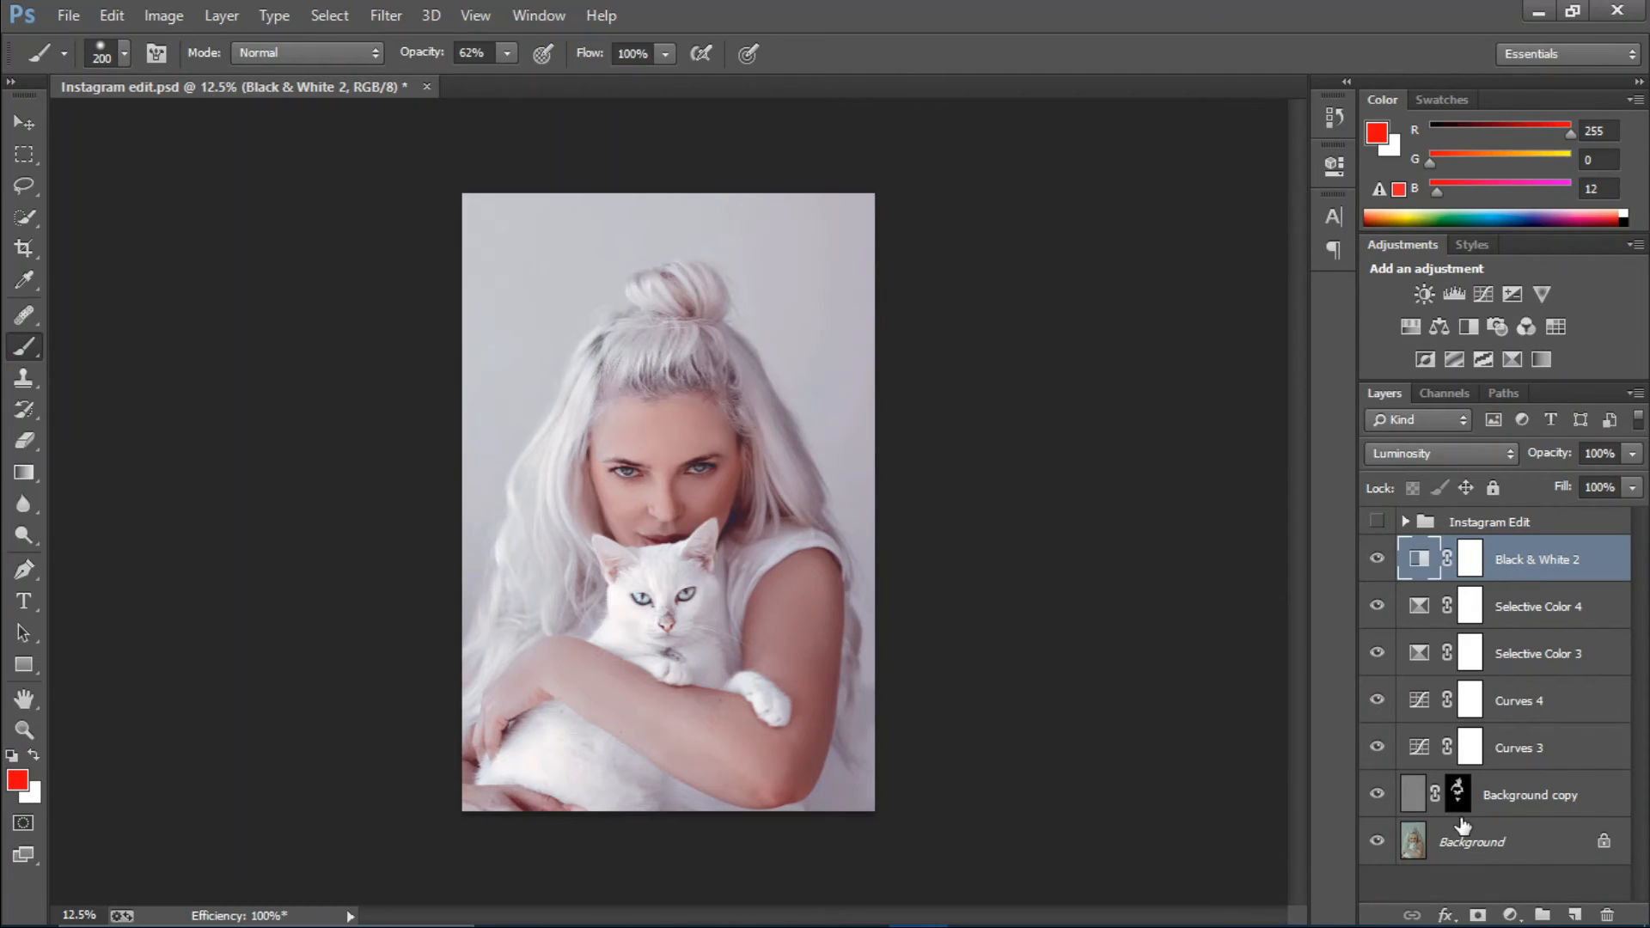
click(1447, 913)
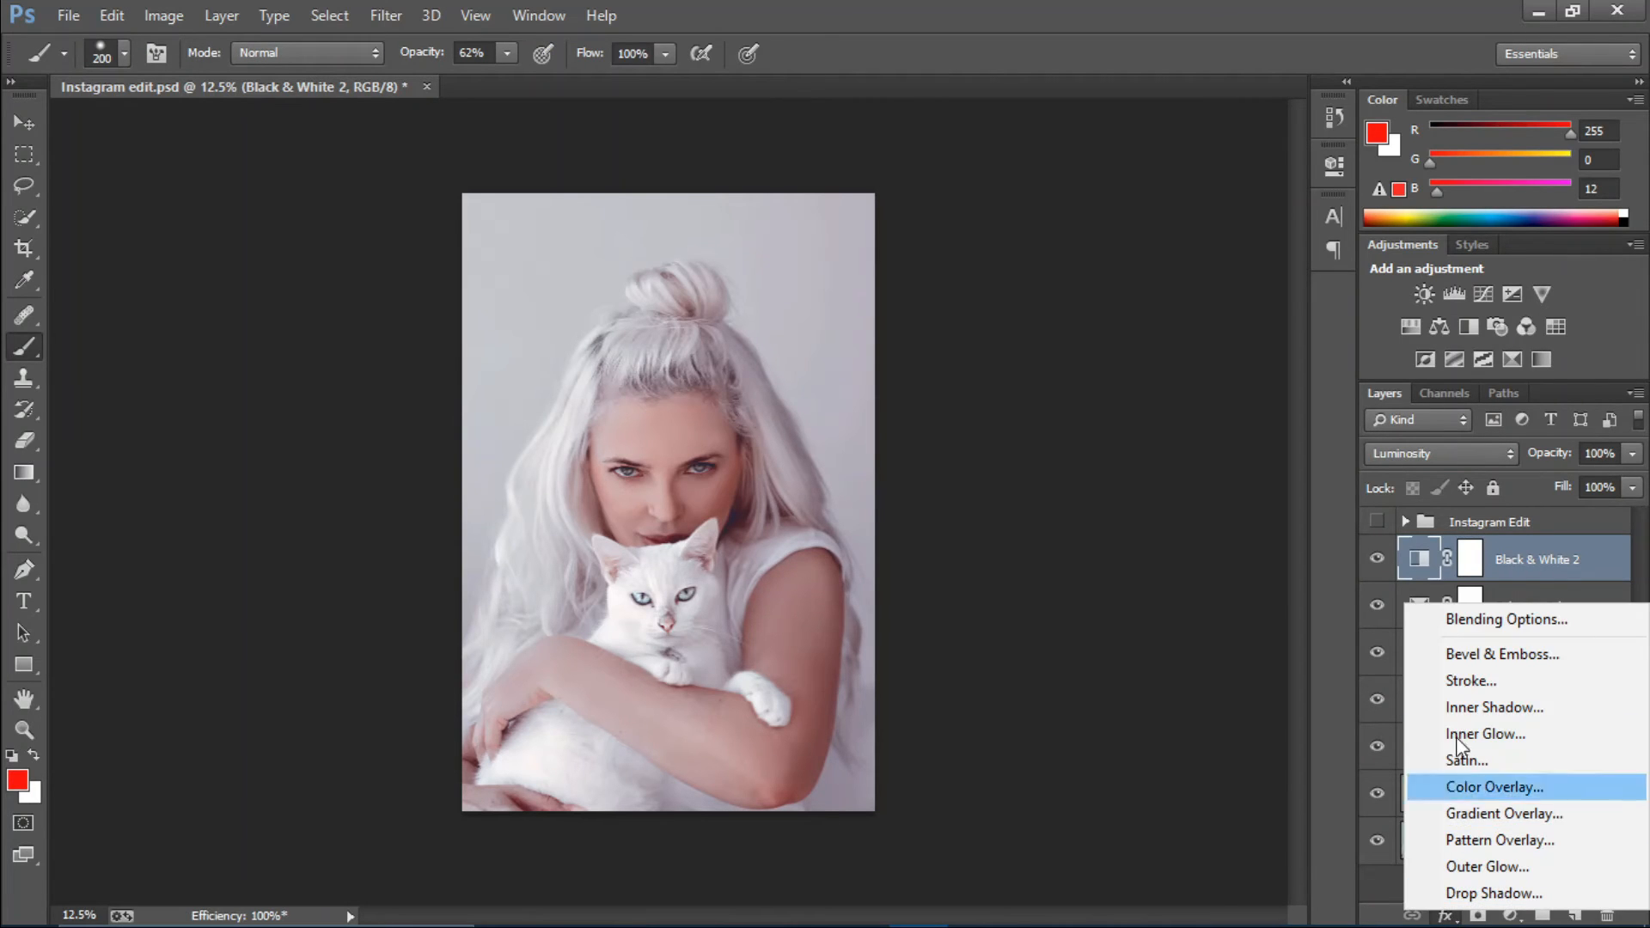
click(1451, 629)
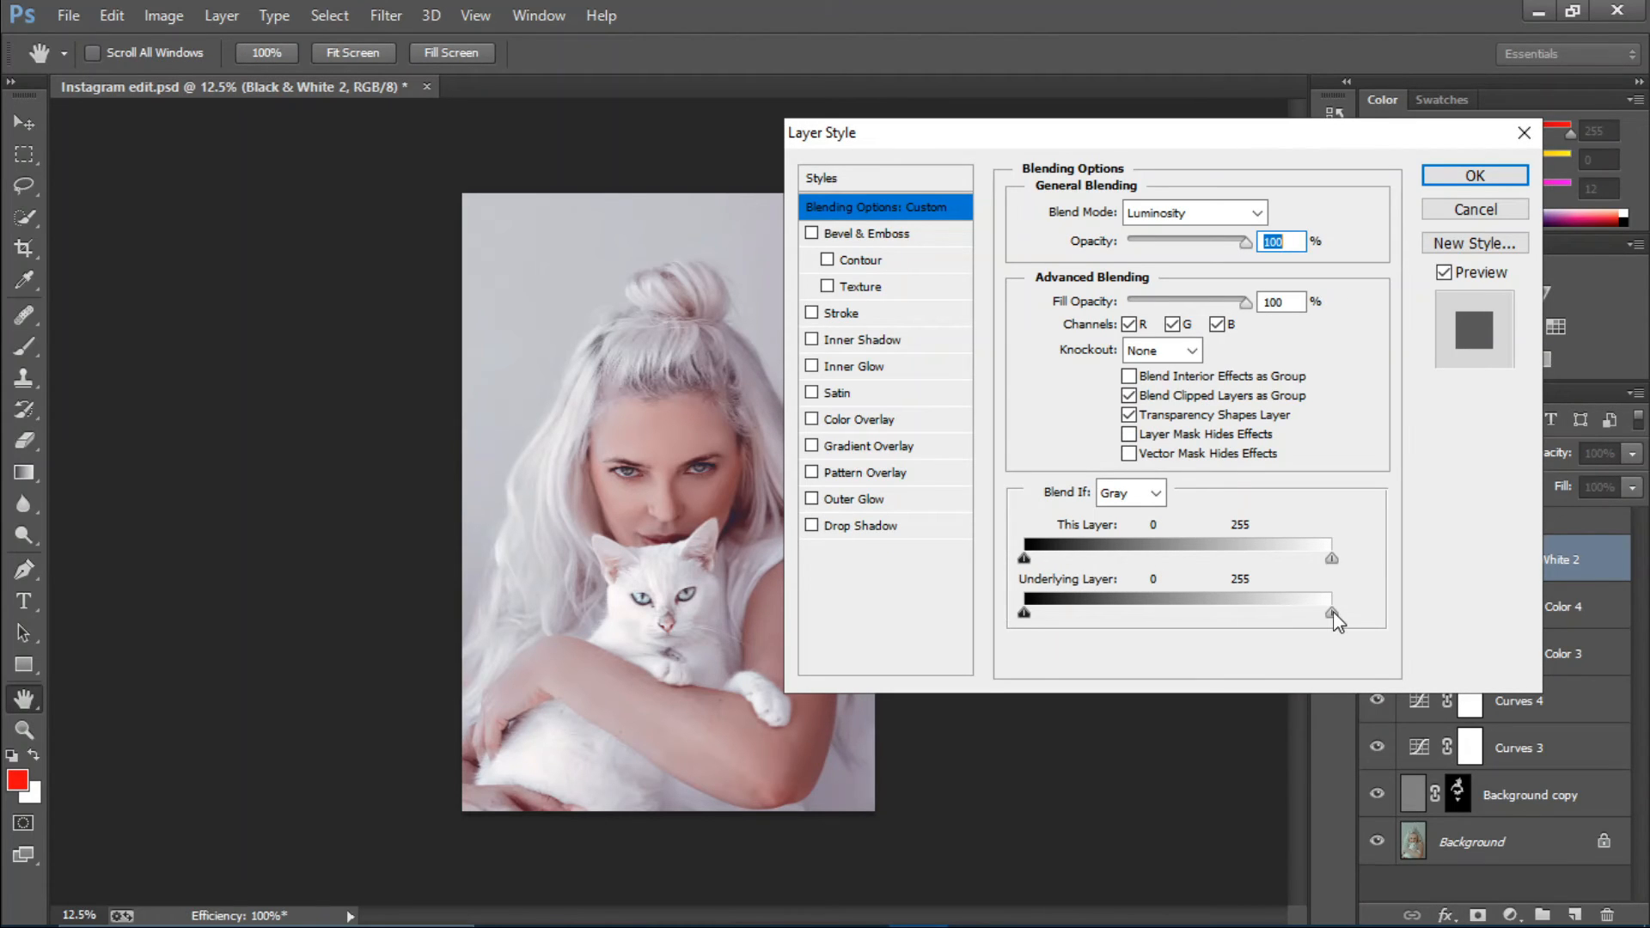
drag(1332, 613, 1181, 611)
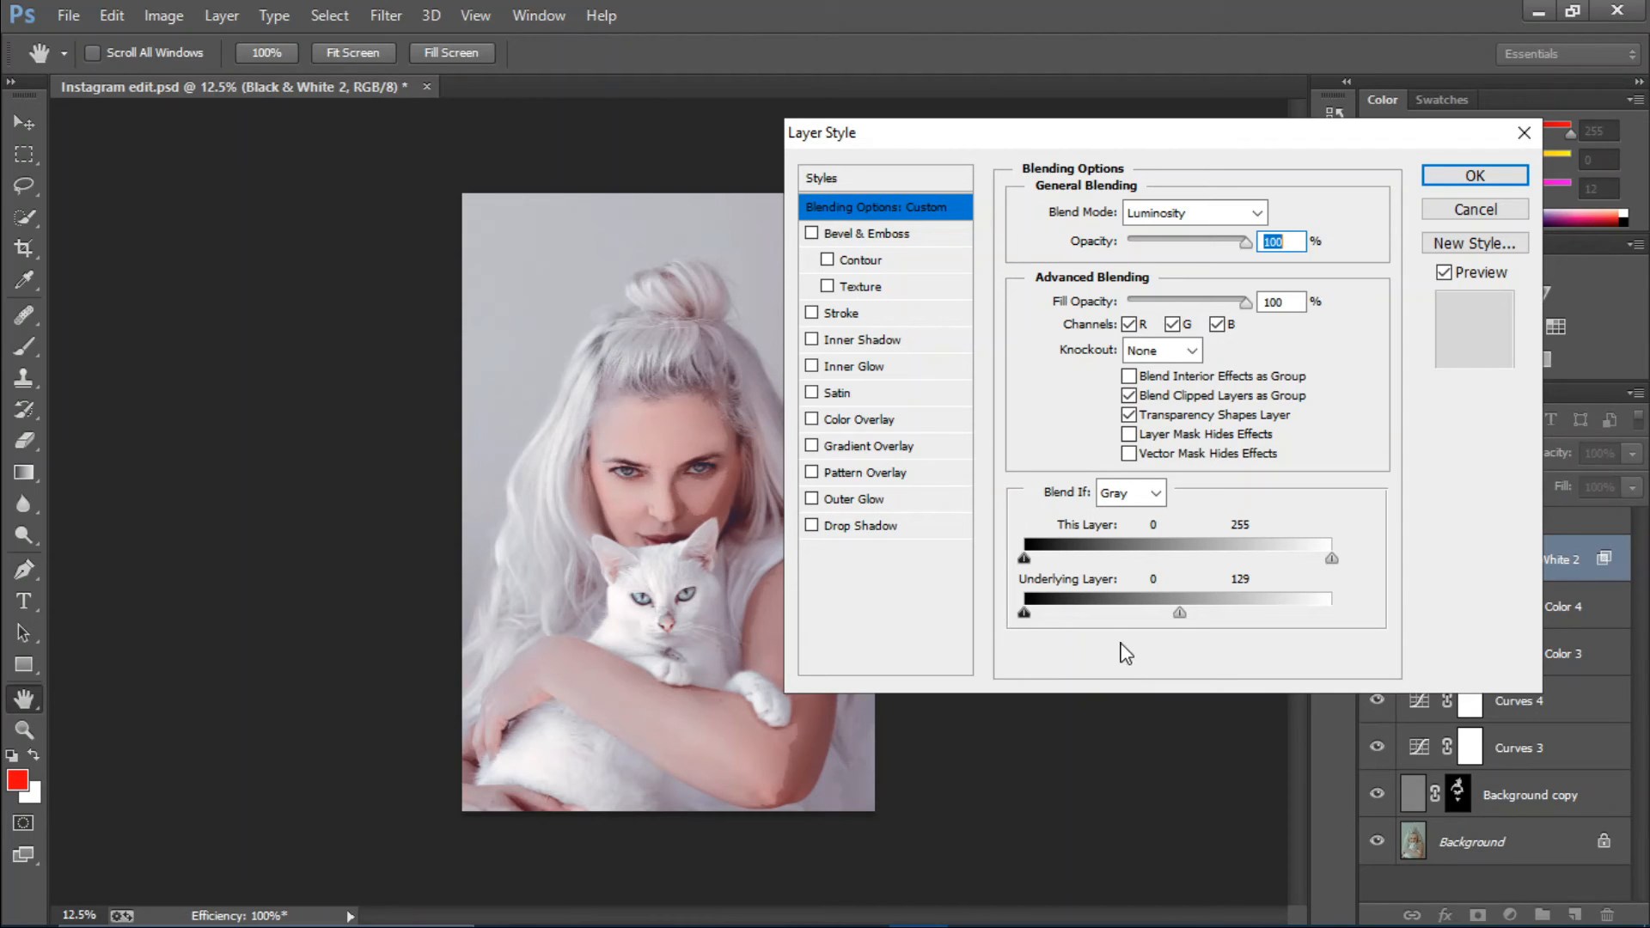
key(alt)
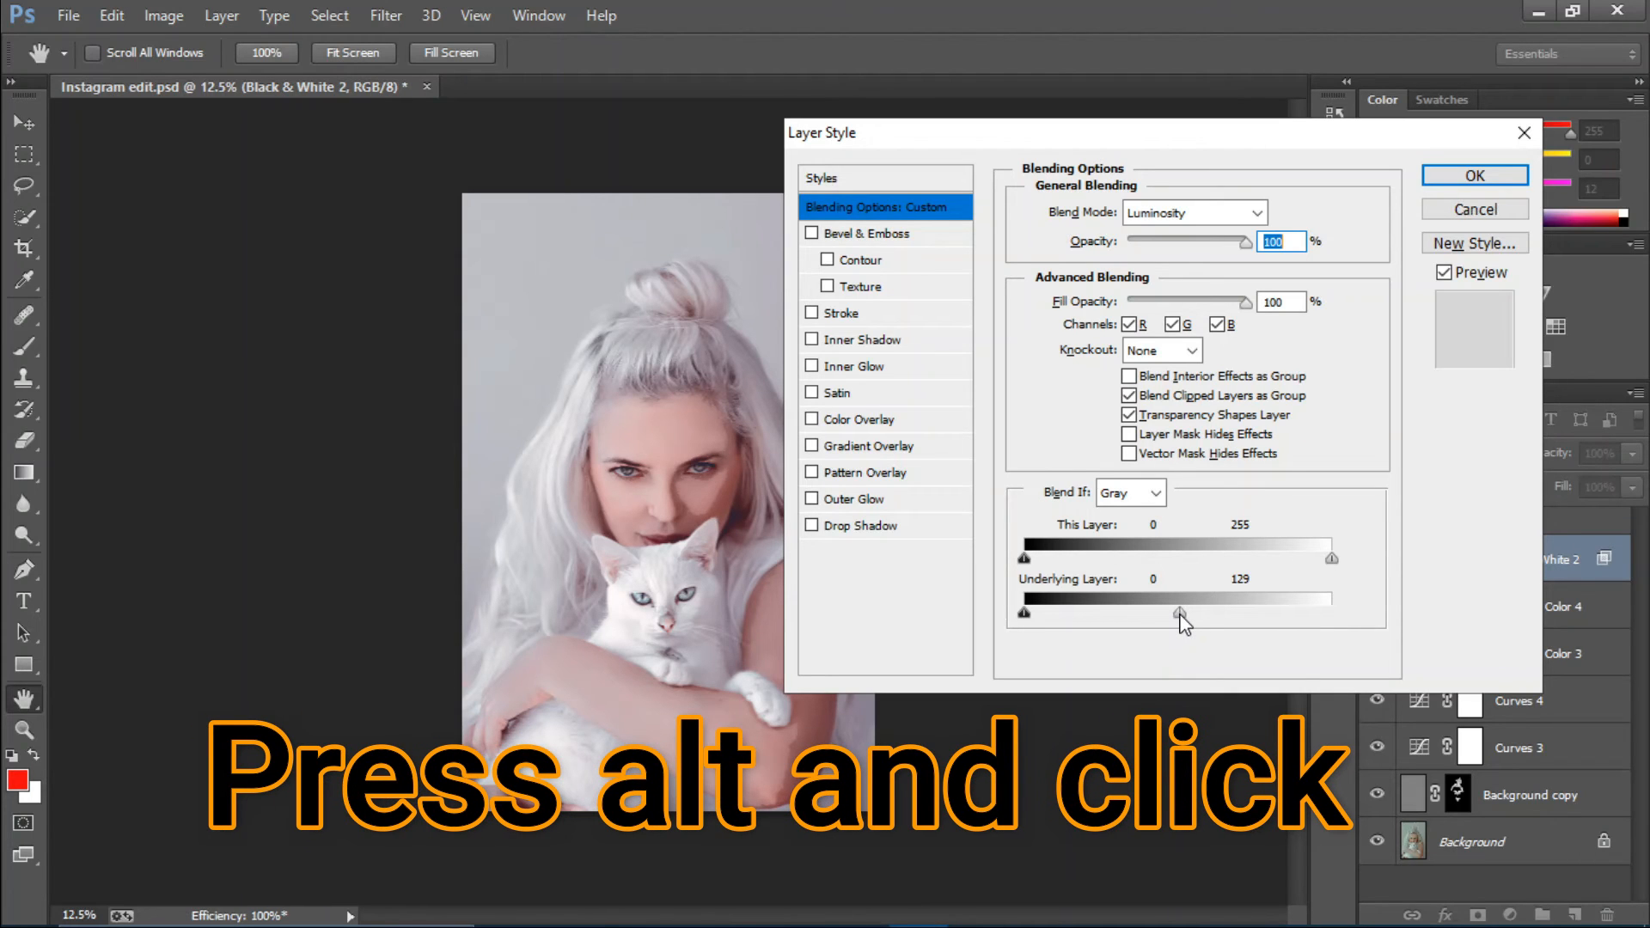
key(alt)
drag(1180, 613, 1141, 619)
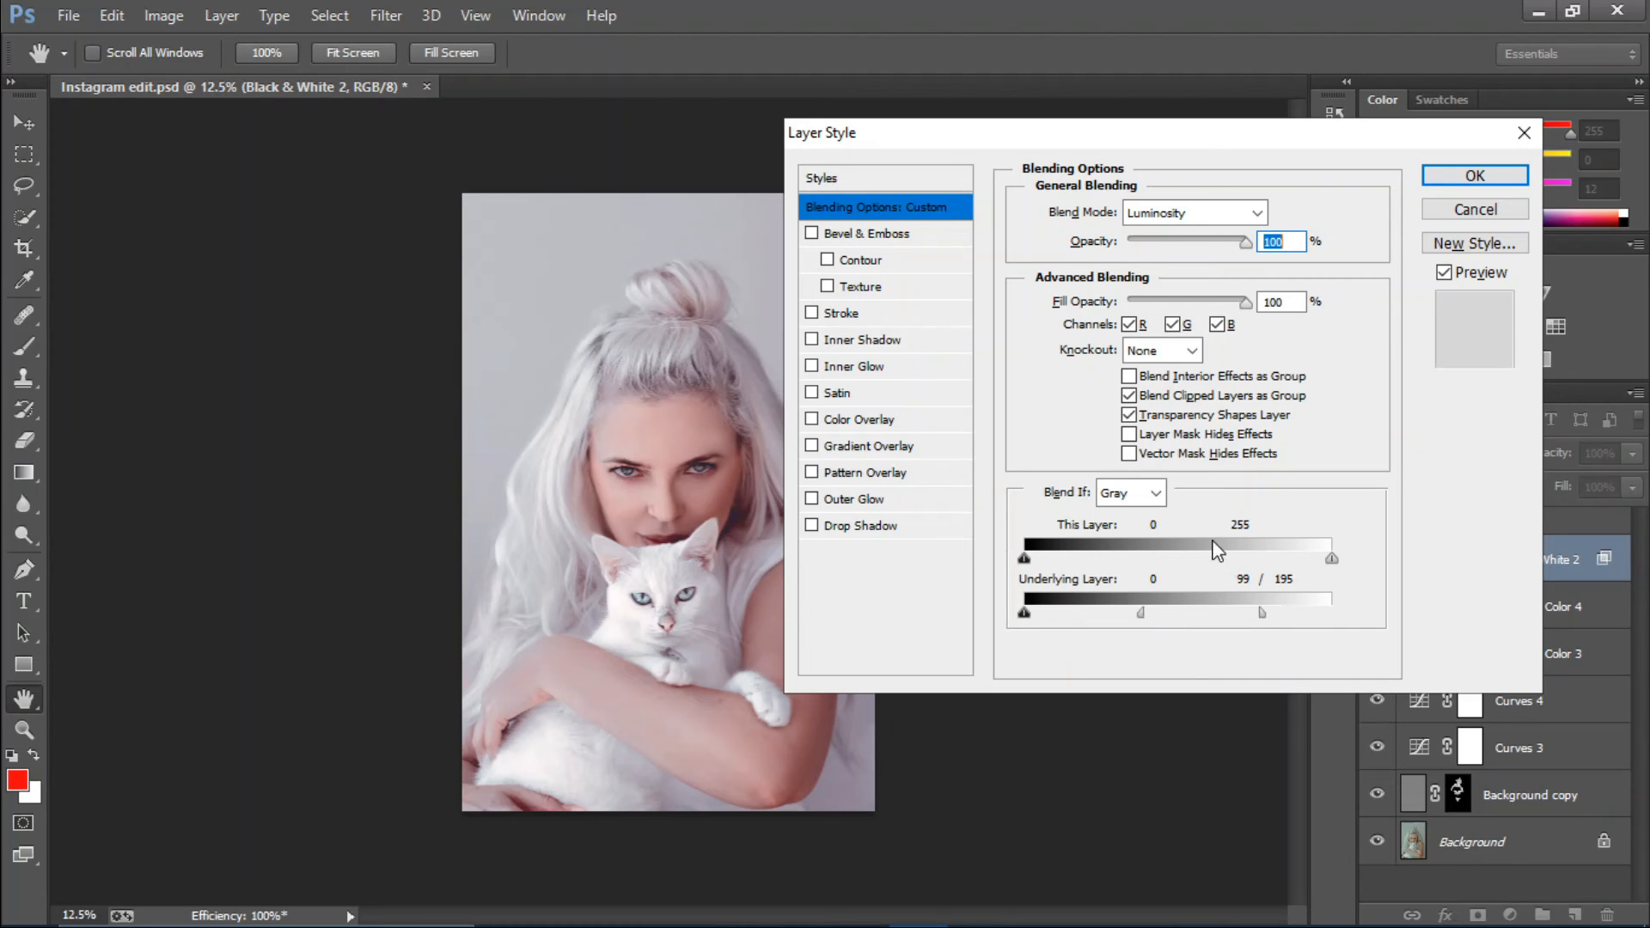
click(1471, 180)
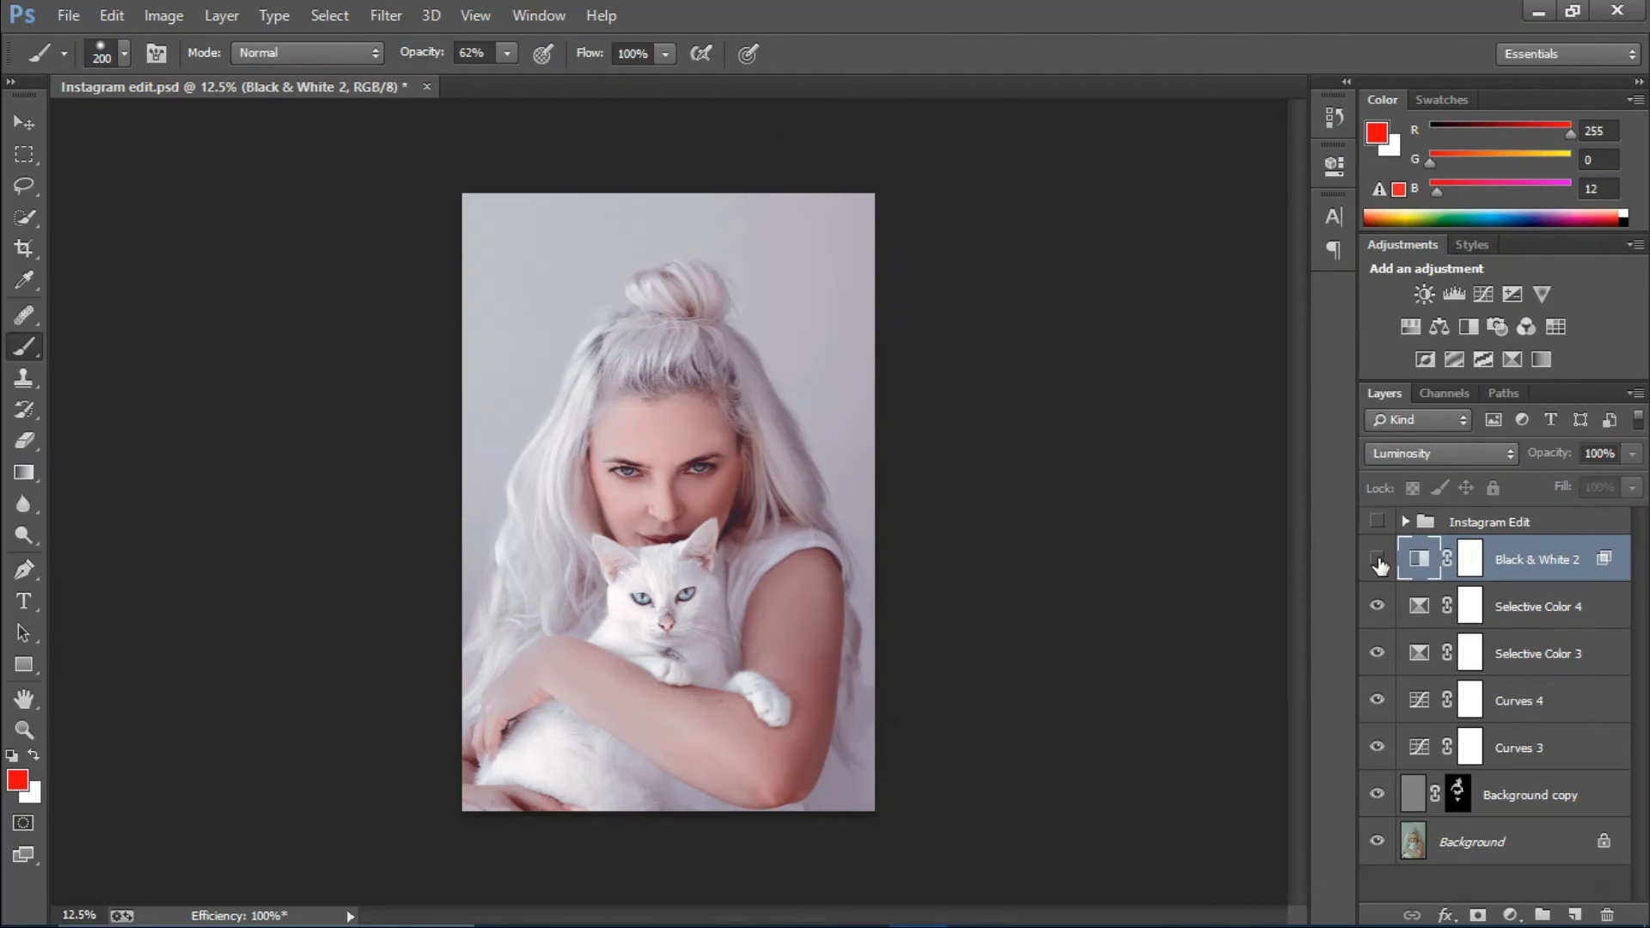
Step: Lower the Black & White layer to 88% opacity and 79% fill, comparing the portrait with and without it and leaving it visible
click(1377, 560)
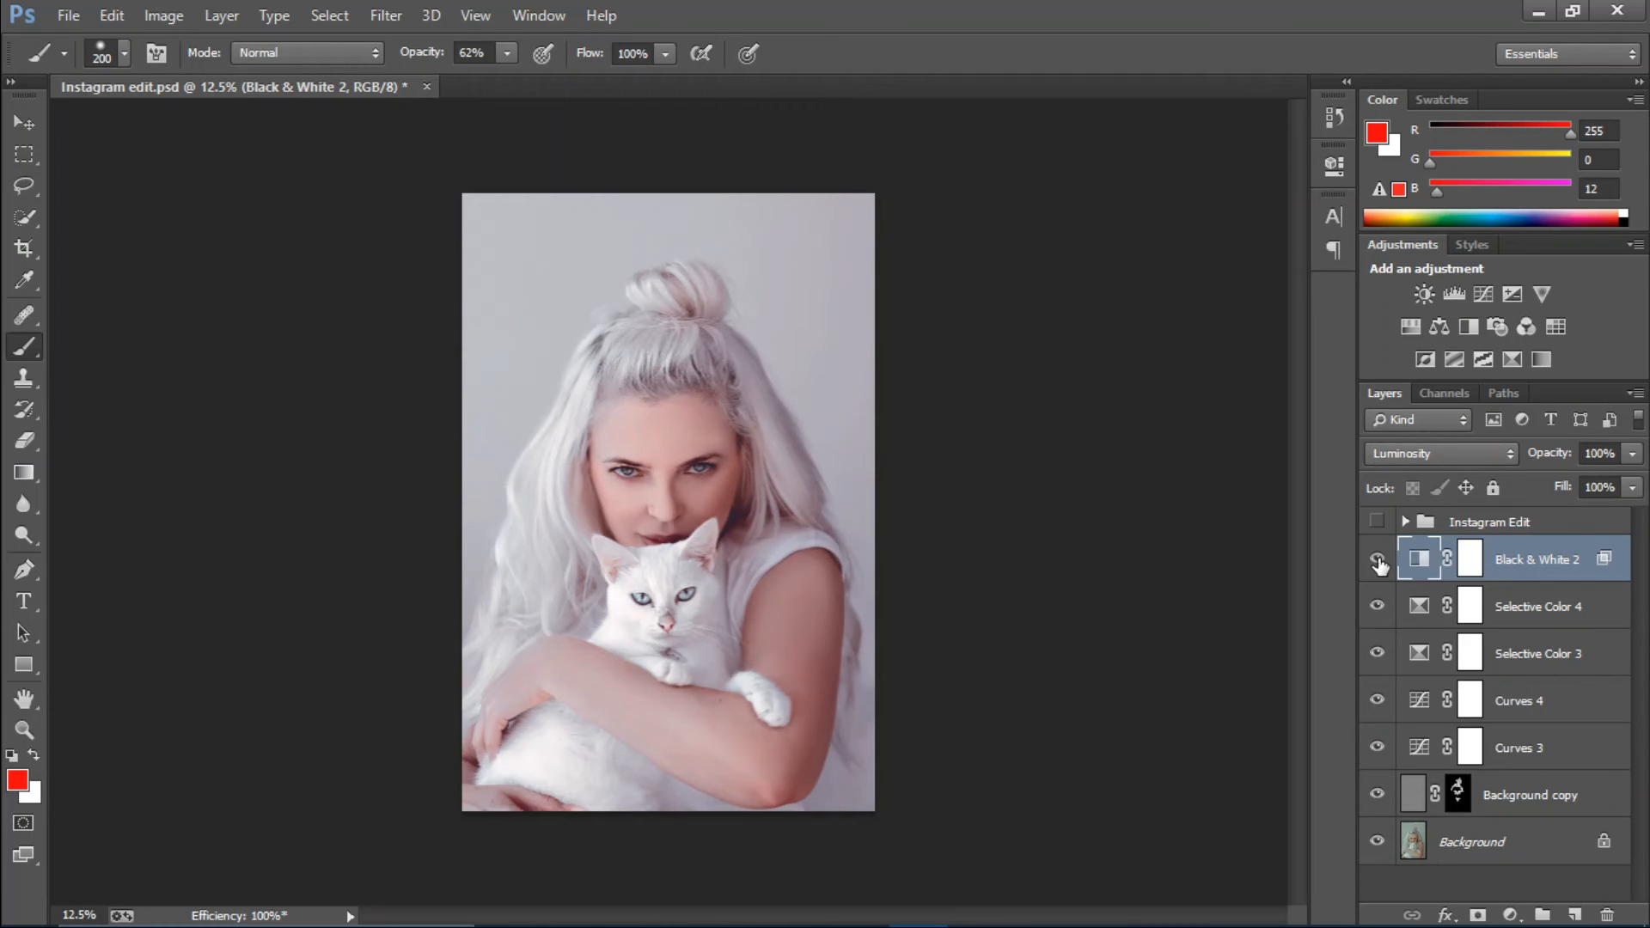
mouse_move(1563, 487)
mouse_down()
mouse_move(1542, 491)
mouse_move(1542, 462)
mouse_up()
click(1372, 562)
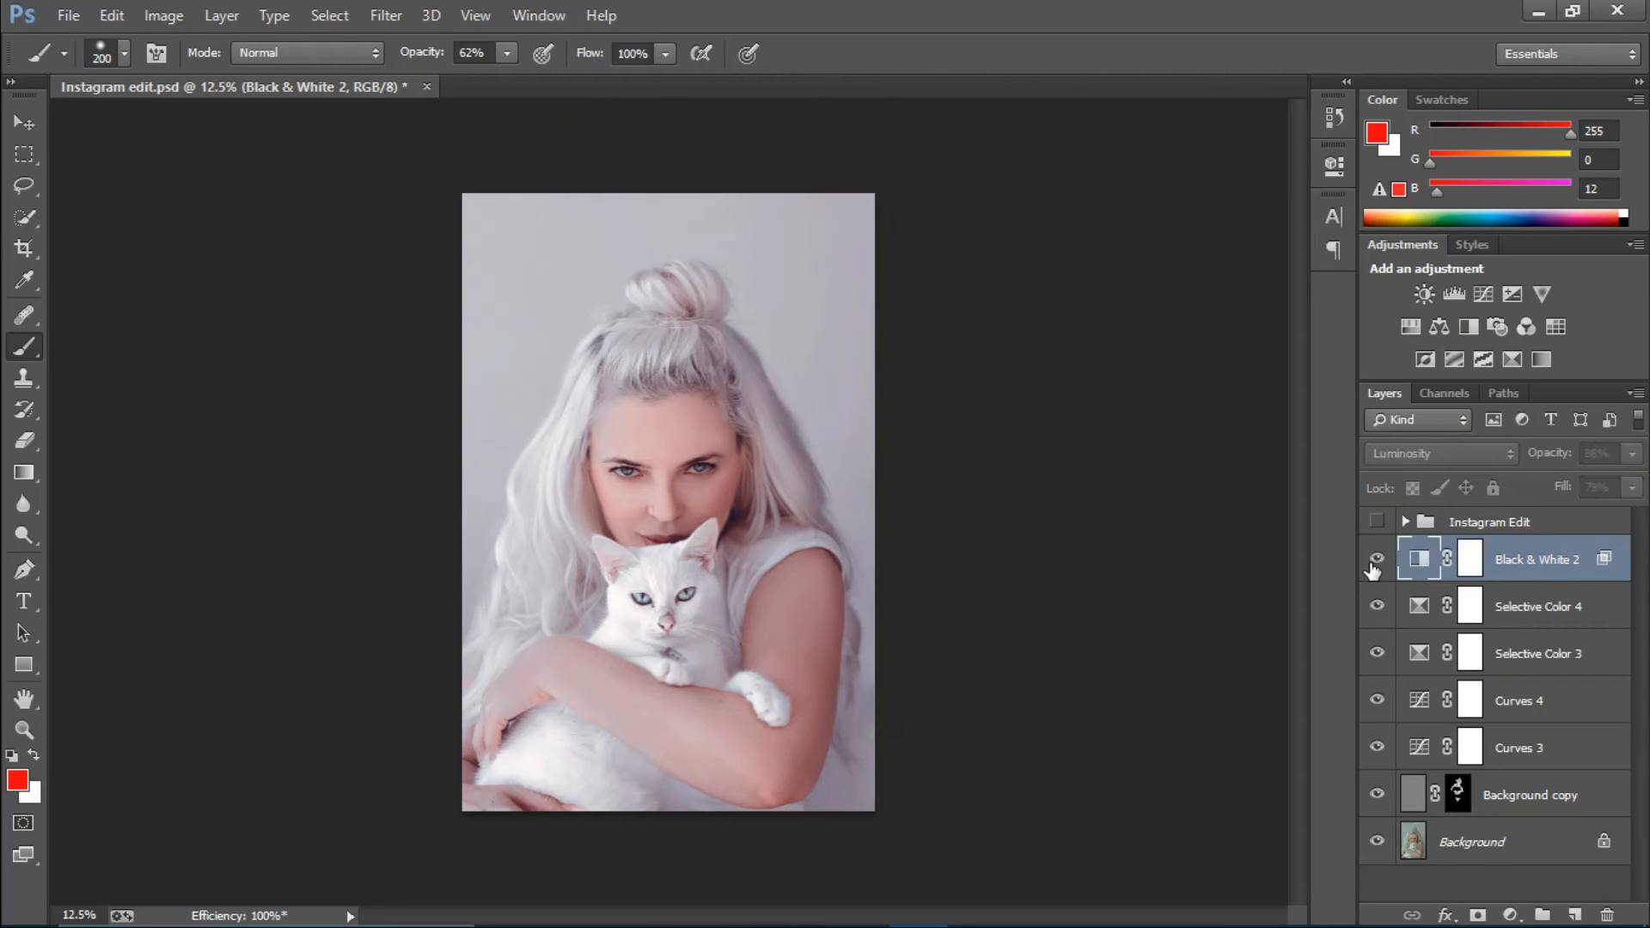
click(1372, 562)
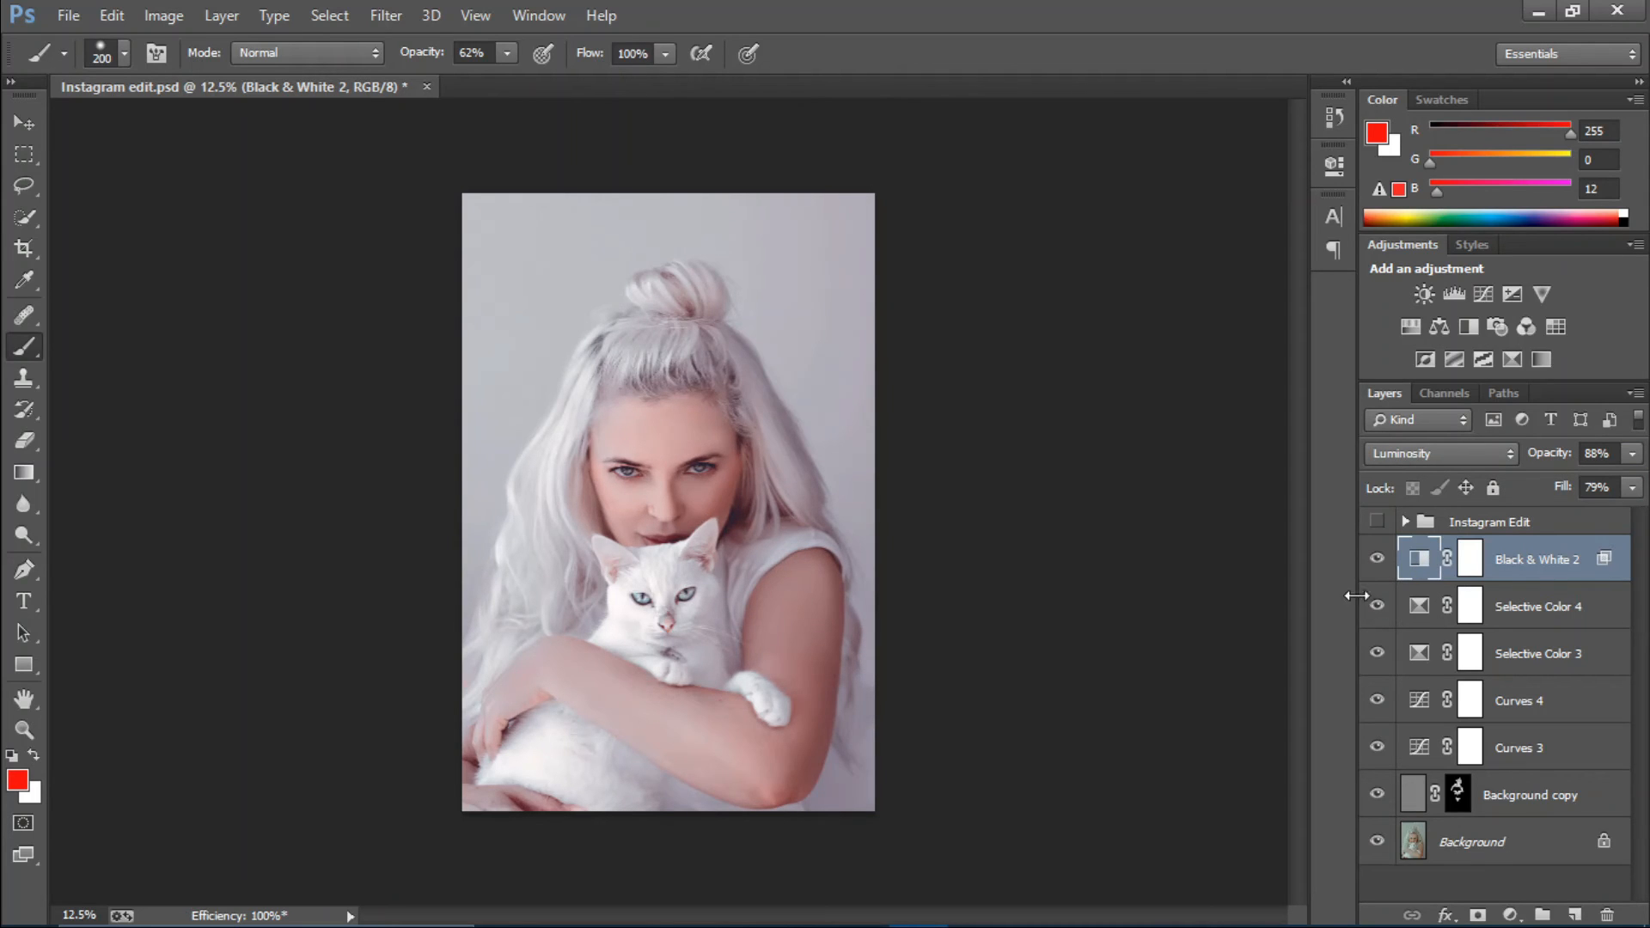
Step: Group all layers from Black & White down to Background copy and start renaming the group with "Ins"
shift+click(1534, 791)
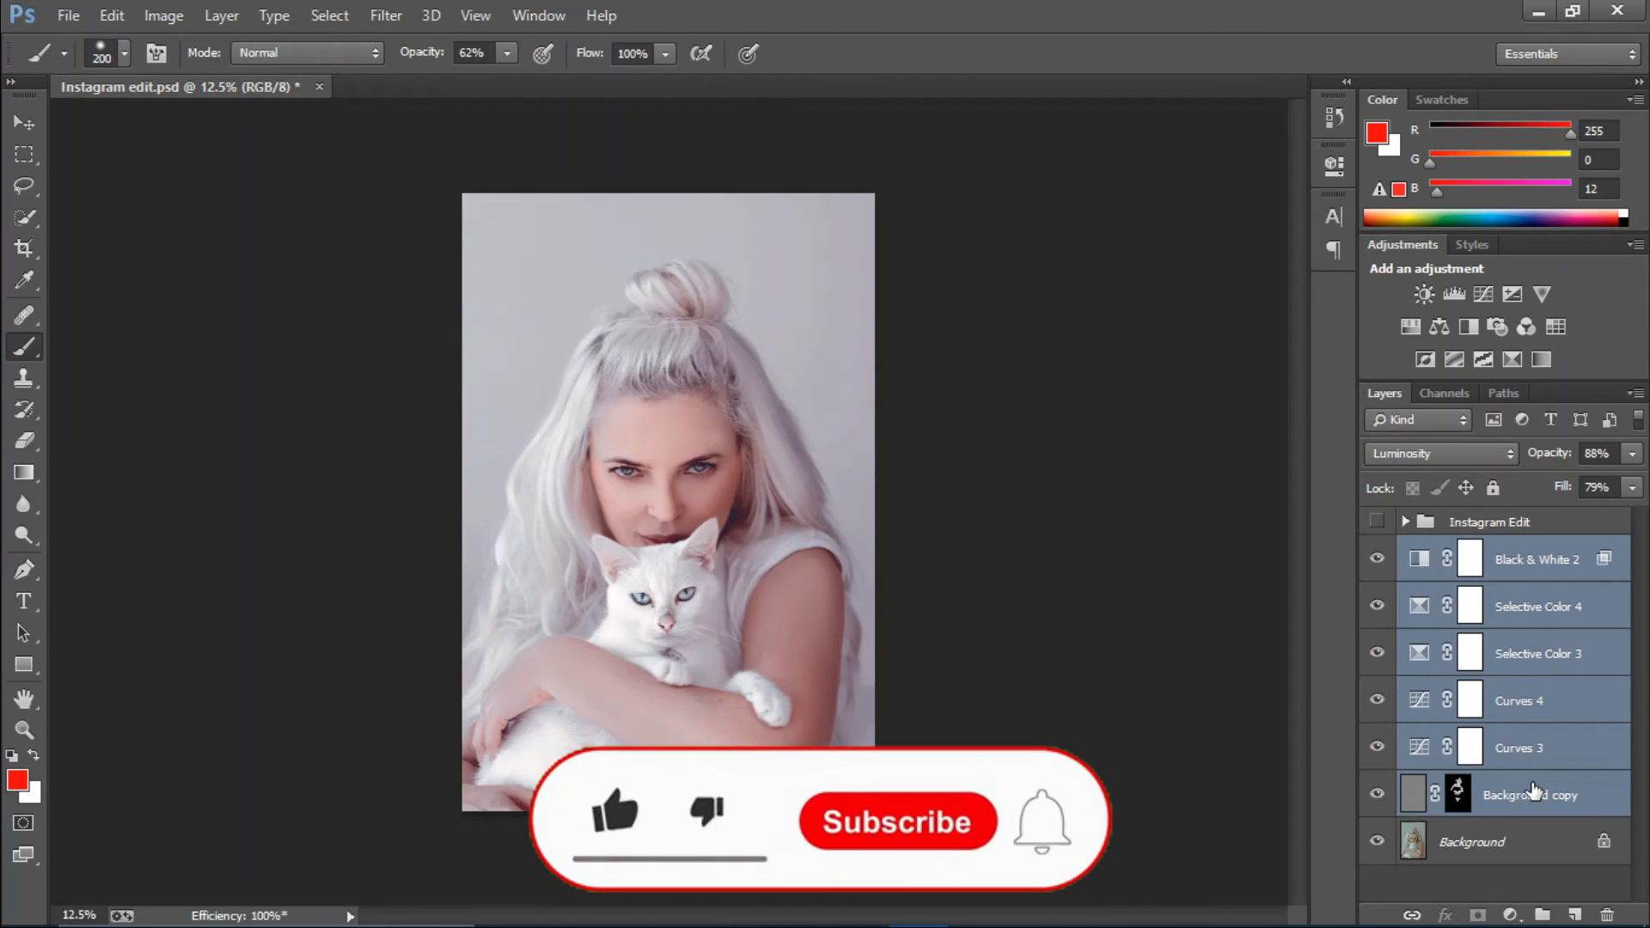
key(ctrl+g)
double_click(1471, 550)
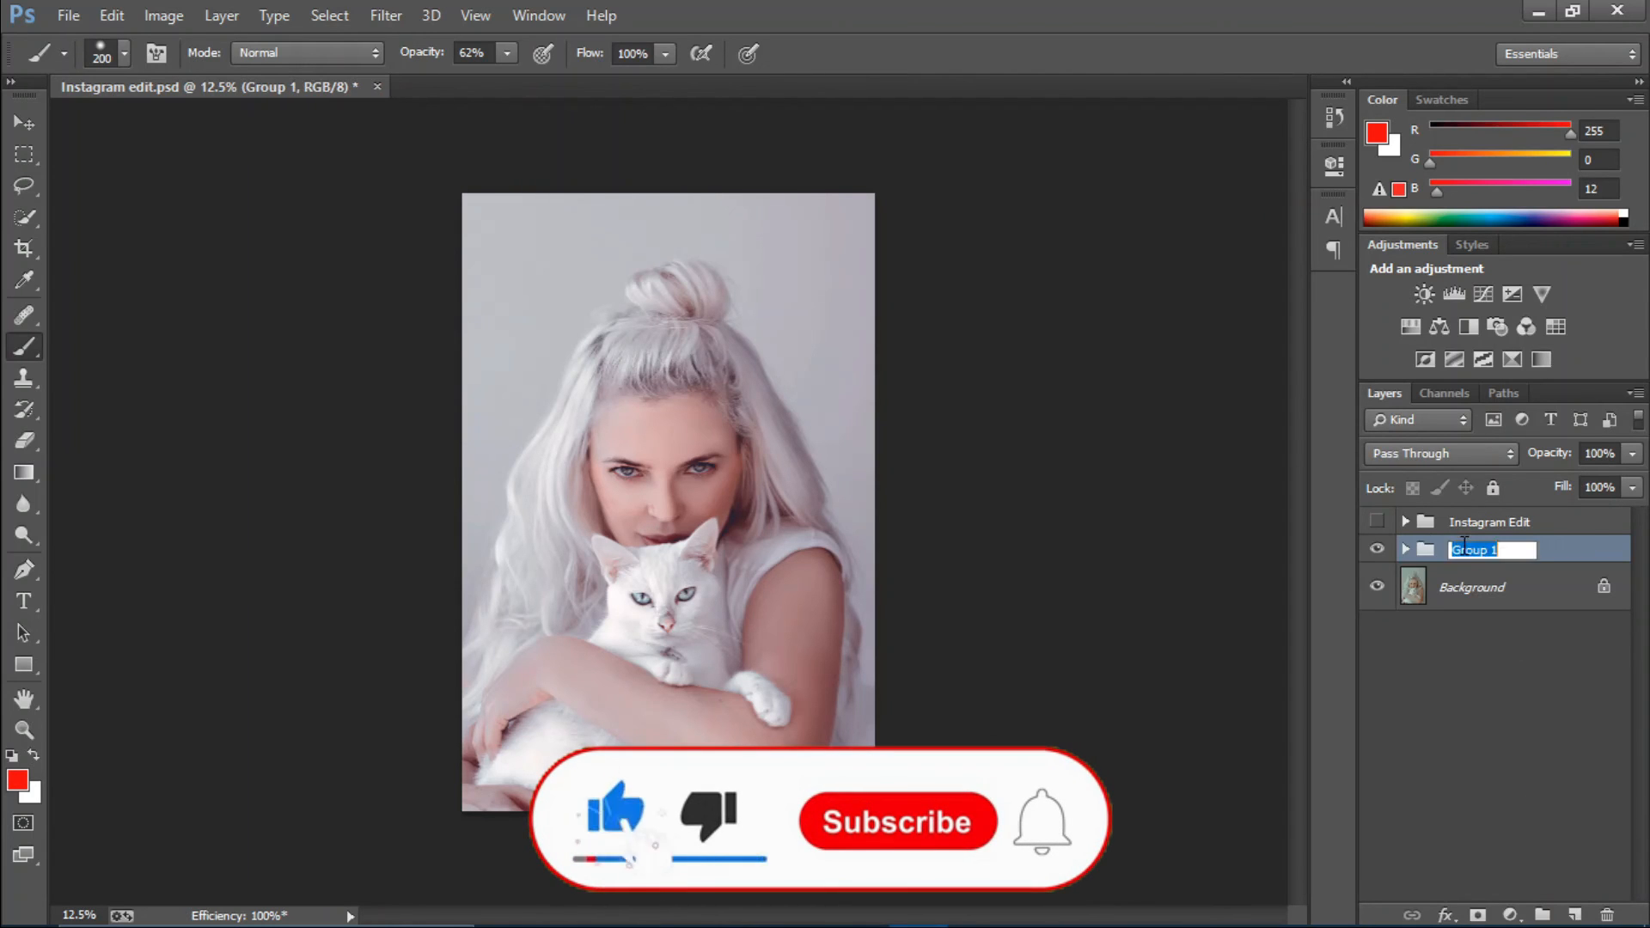
text(Ins)
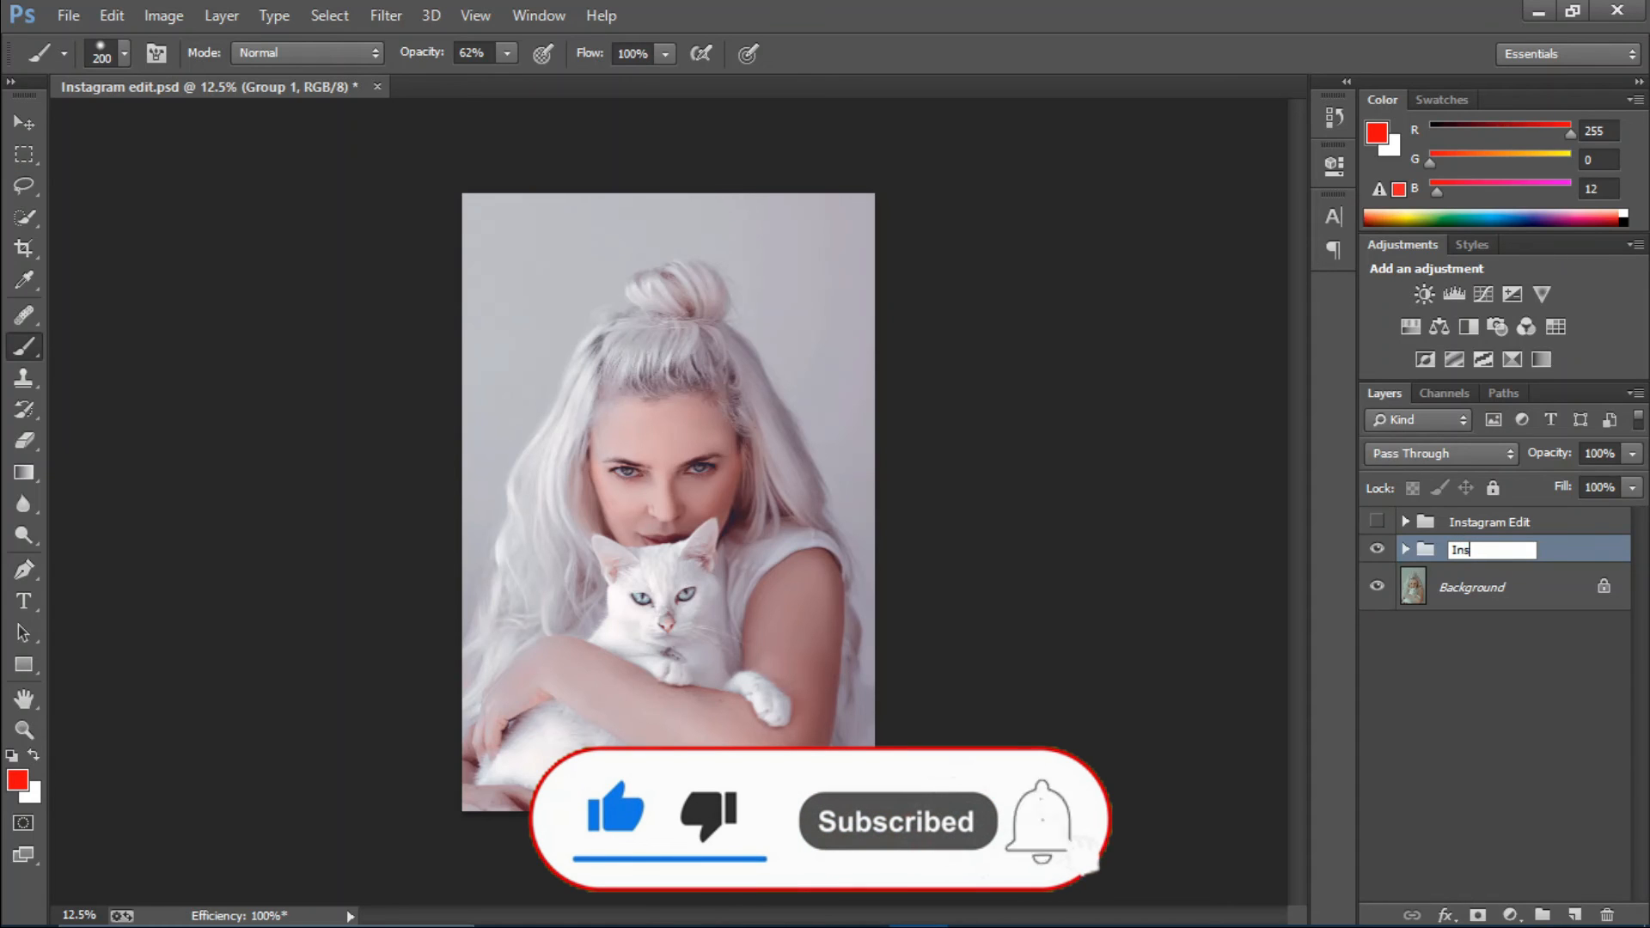